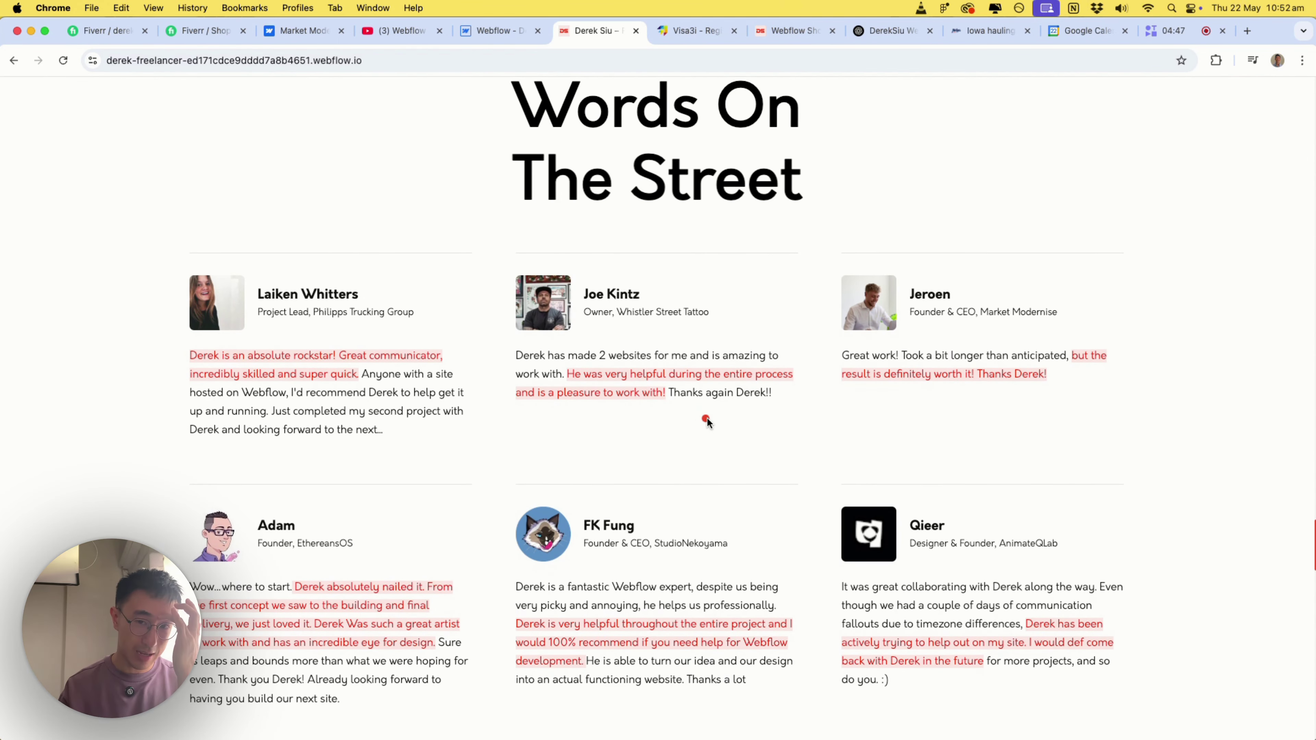
Read through the client and student testimonials in the homepage's Words On The Street section
{"action": "scroll", "coordinate": [706, 418], "scroll_direction": "down", "scroll_amount": 1}
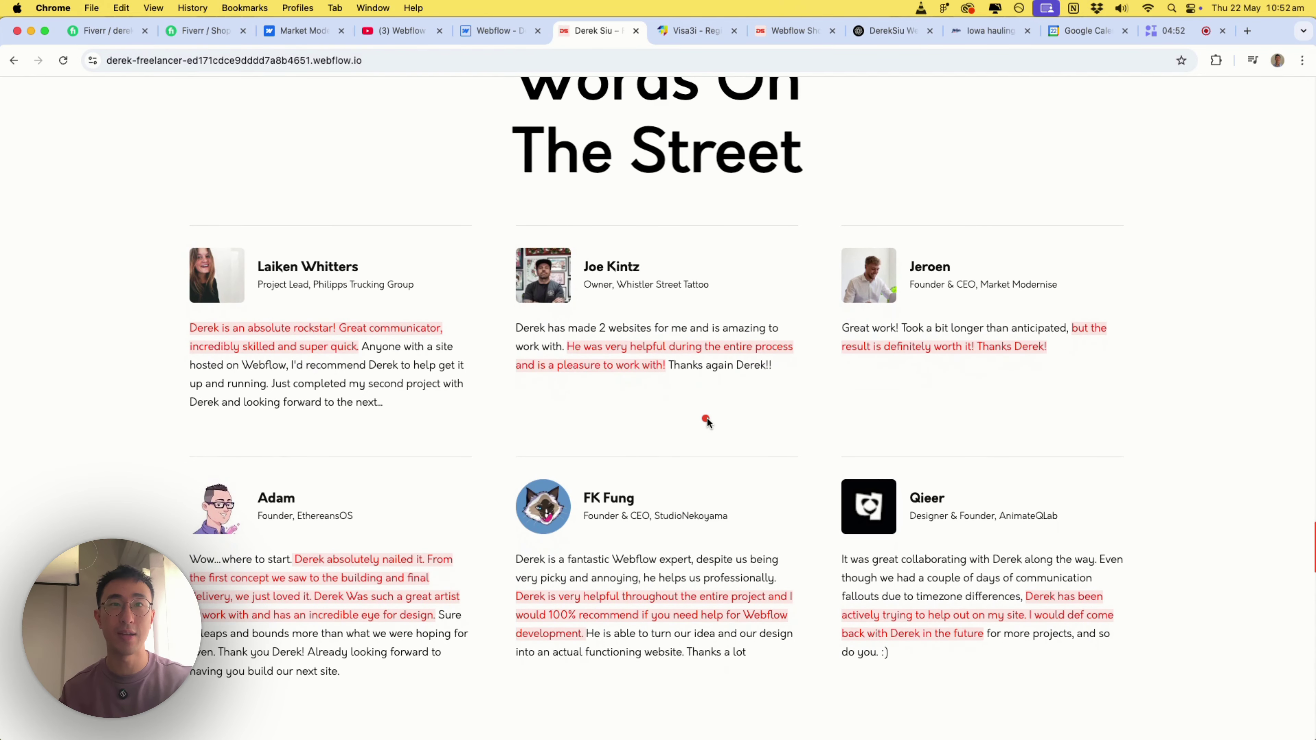
{"action": "left_click_drag", "start_coordinate": [510, 250], "coordinate": [812, 393]}
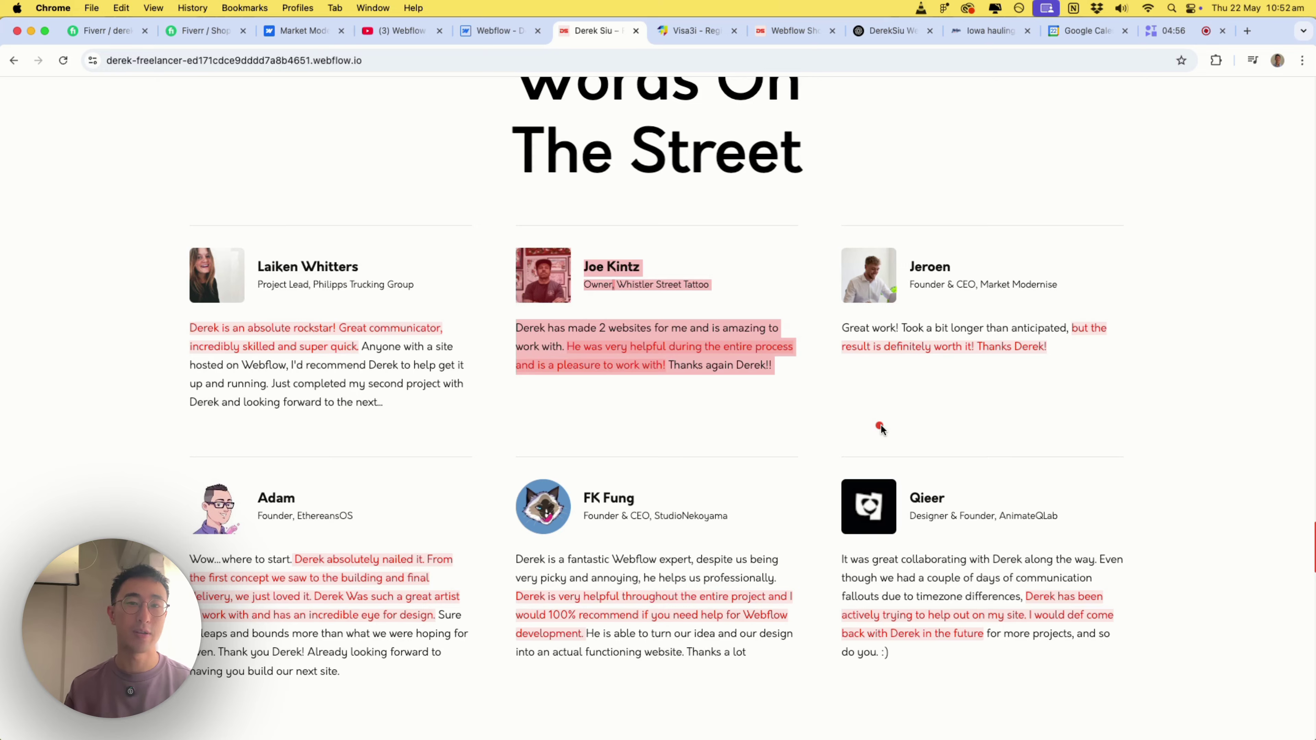
{"action": "scroll", "coordinate": [562, 277], "scroll_direction": "down", "scroll_amount": 20}
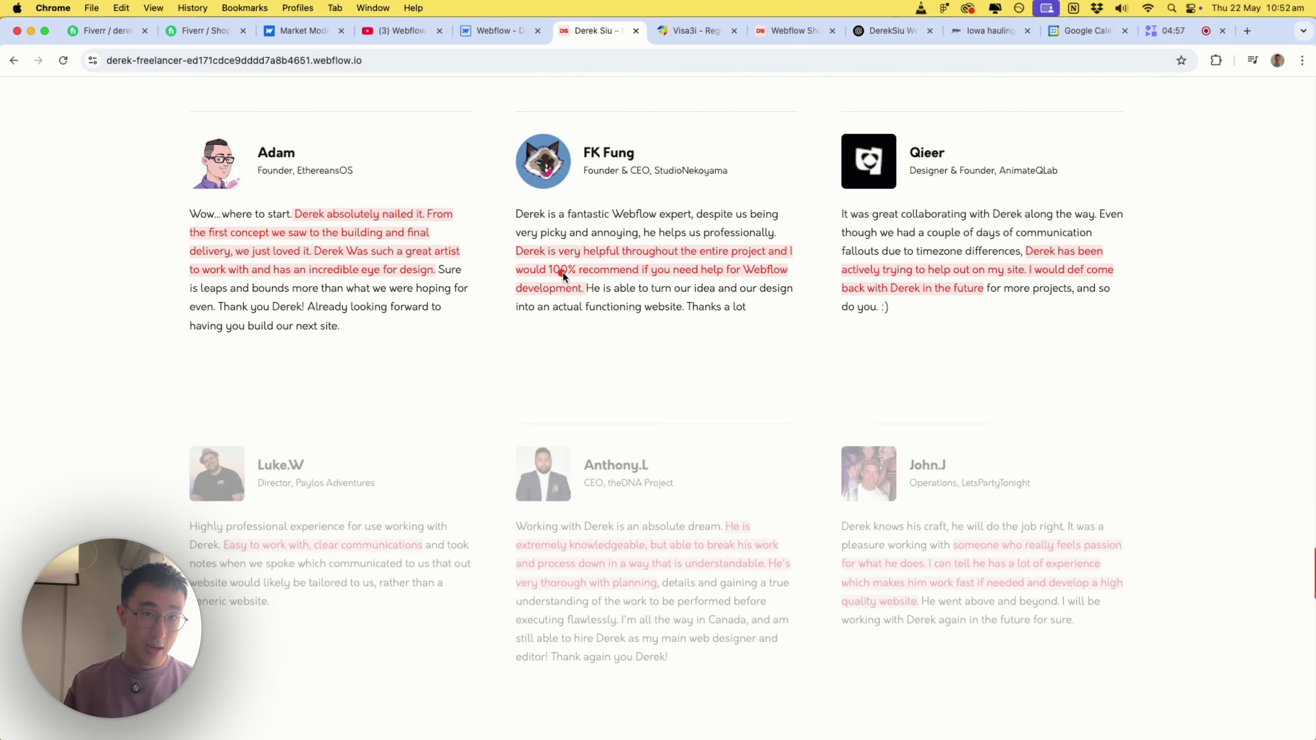
{"action": "scroll", "coordinate": [562, 273], "scroll_direction": "down", "scroll_amount": 8}
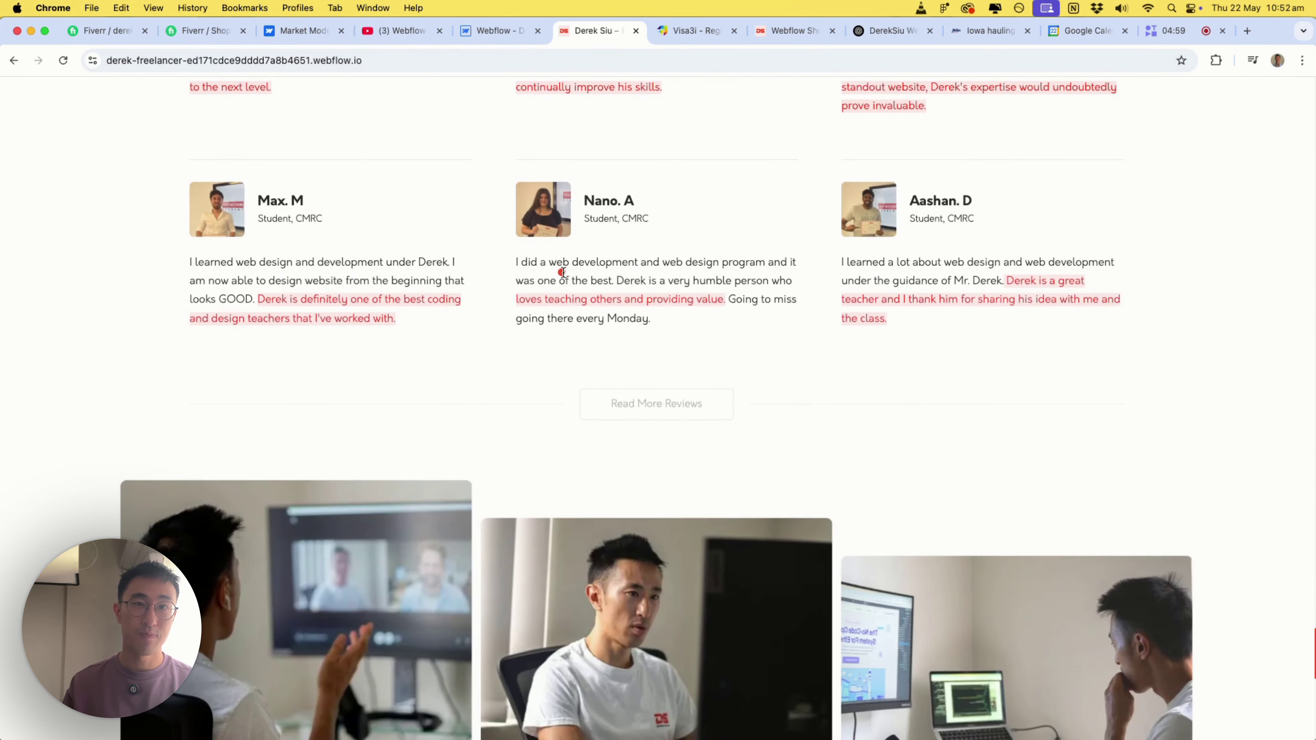
Review the published homepage from the hero heading through the personal introduction to the client success story cards
{"action": "scroll", "coordinate": [563, 274], "scroll_direction": "up", "scroll_amount": 20}
{"action": "scroll", "coordinate": [564, 276], "scroll_direction": "up", "scroll_amount": 10}
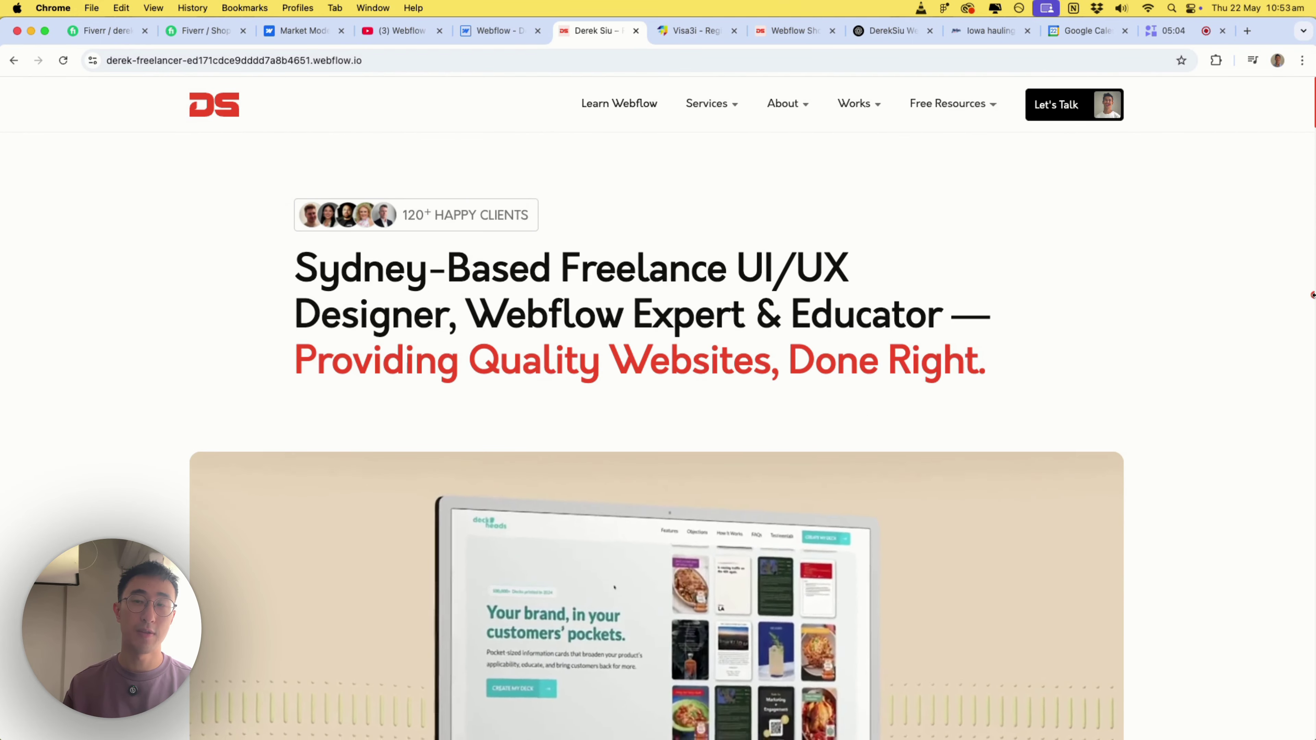
{"action": "mouse_move", "coordinate": [1312, 297]}
{"action": "left_mouse_down"}
{"action": "mouse_move", "coordinate": [604, 280]}
{"action": "mouse_move", "coordinate": [1313, 302]}
{"action": "left_mouse_up"}
{"action": "scroll", "coordinate": [991, 292], "scroll_direction": "down", "scroll_amount": 15}
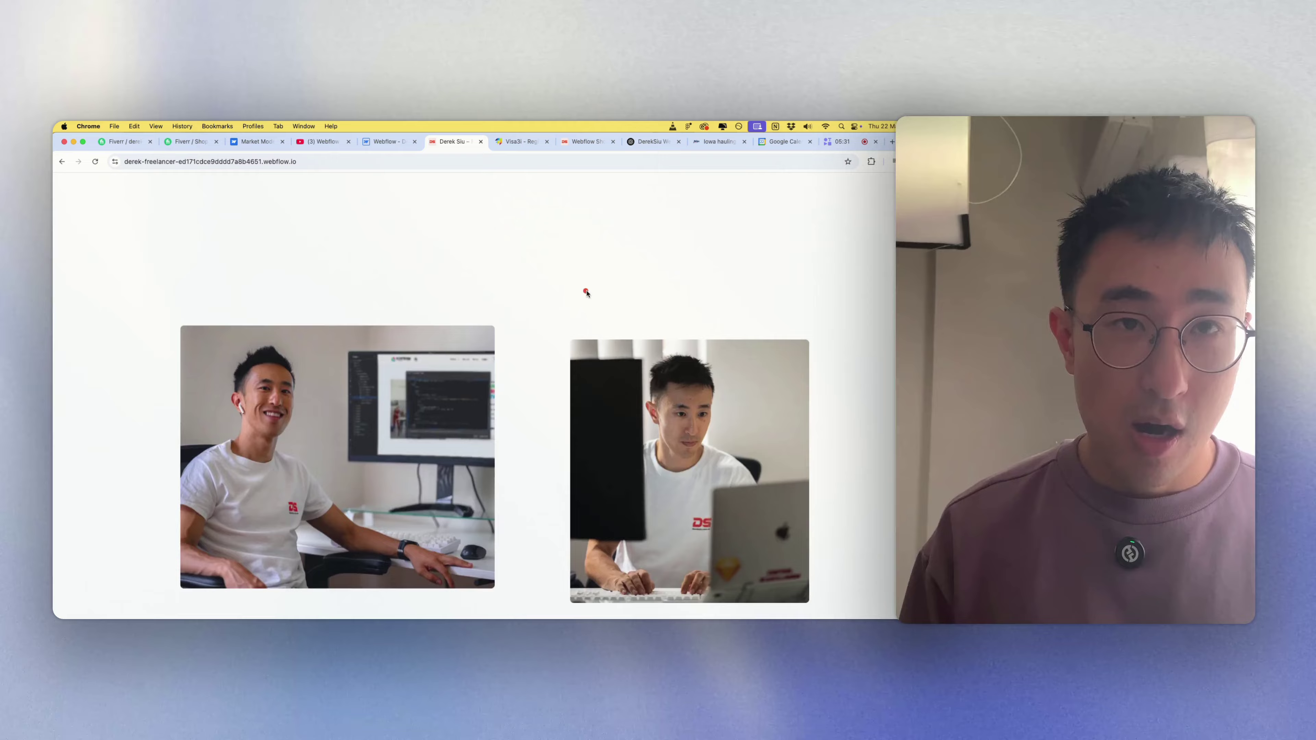
{"action": "scroll", "coordinate": [586, 292], "scroll_direction": "down", "scroll_amount": 10}
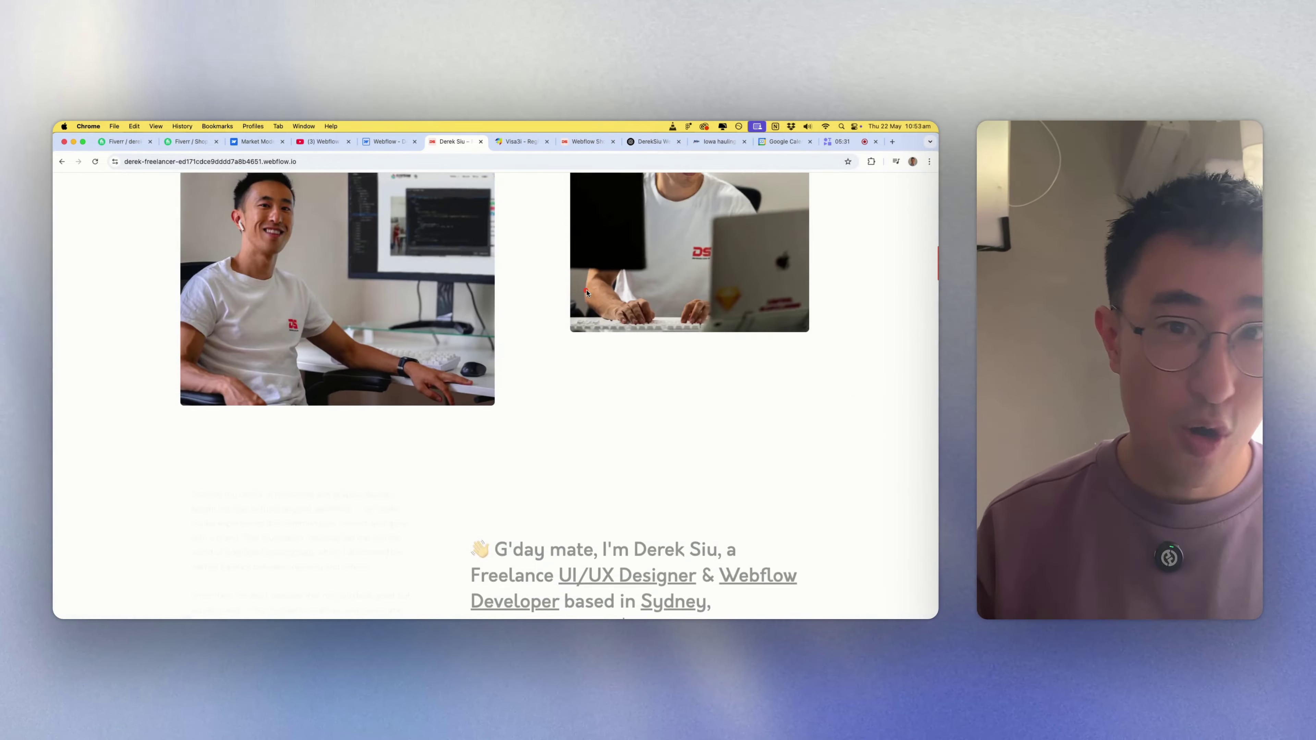
{"action": "scroll", "coordinate": [586, 292], "scroll_direction": "up", "scroll_amount": 5}
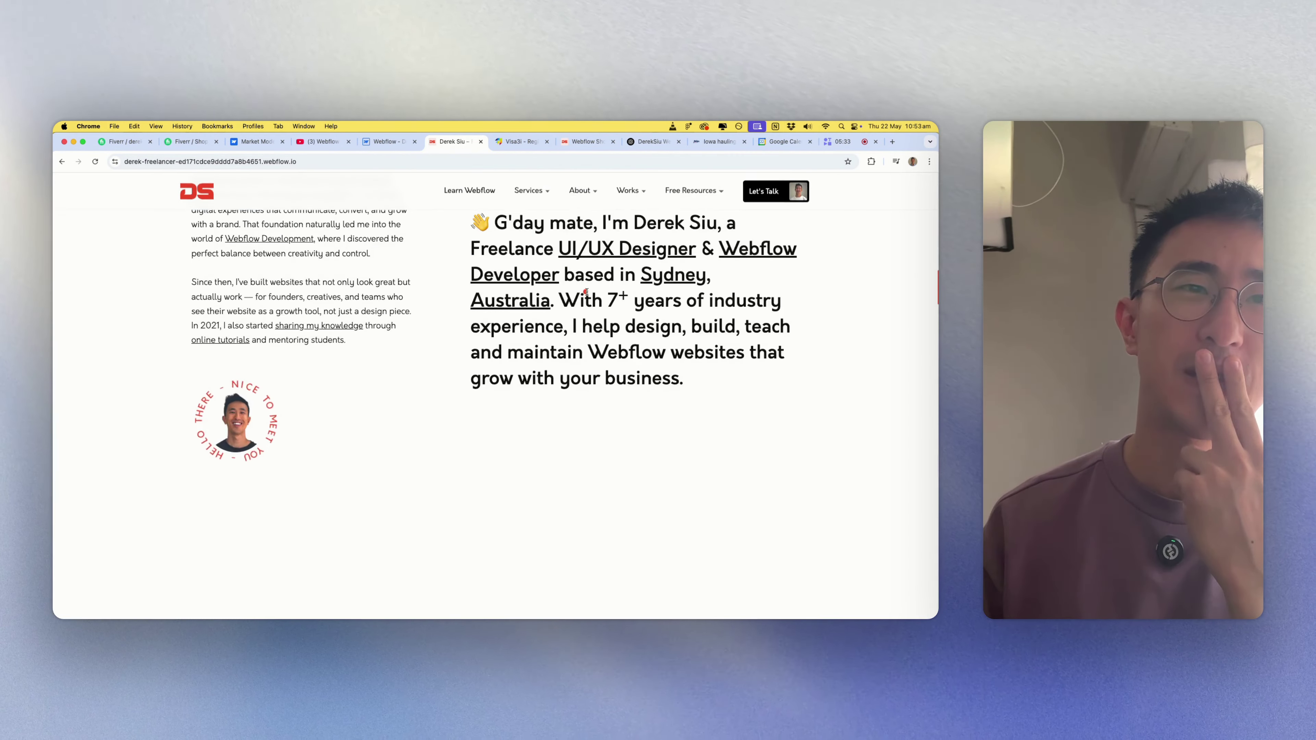
{"action": "scroll", "coordinate": [586, 292], "scroll_direction": "down", "scroll_amount": 12}
{"action": "scroll", "coordinate": [586, 292], "scroll_direction": "down", "scroll_amount": 3}
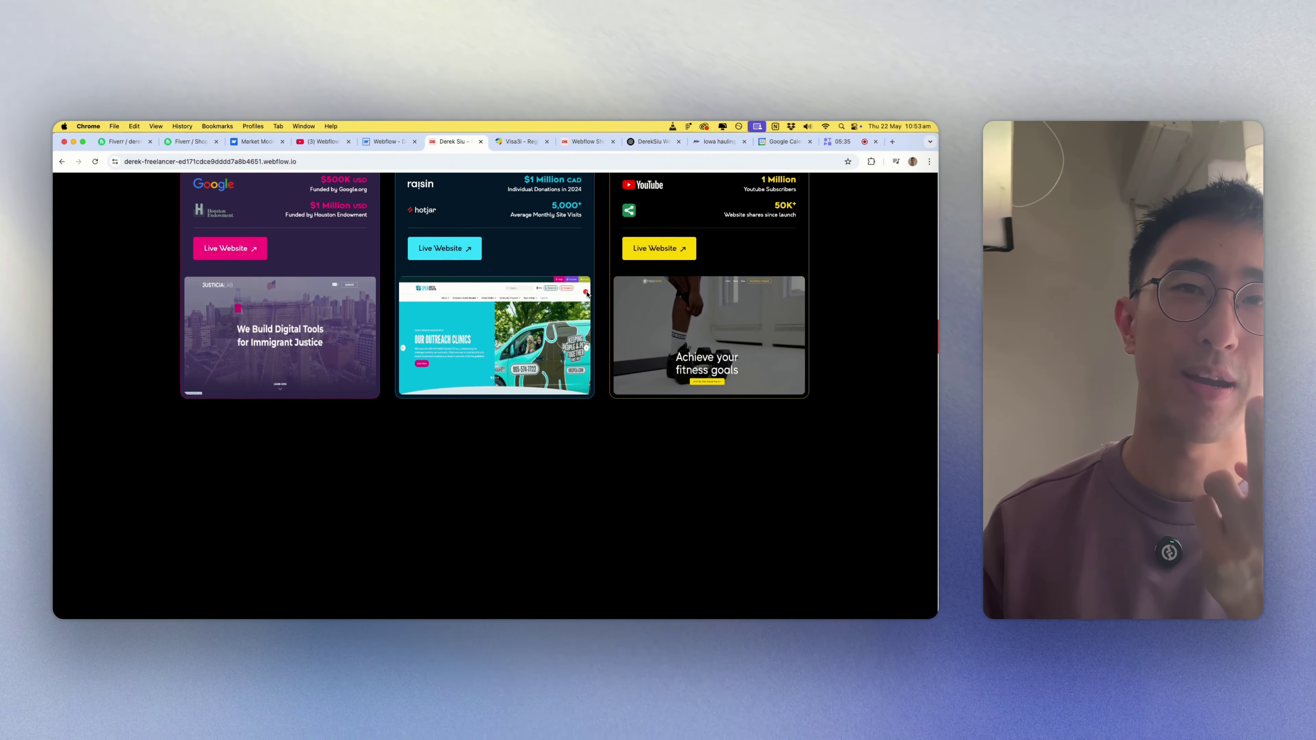
{"action": "scroll", "coordinate": [586, 292], "scroll_direction": "up", "scroll_amount": 10}
{"action": "scroll", "coordinate": [586, 293], "scroll_direction": "down", "scroll_amount": 10}
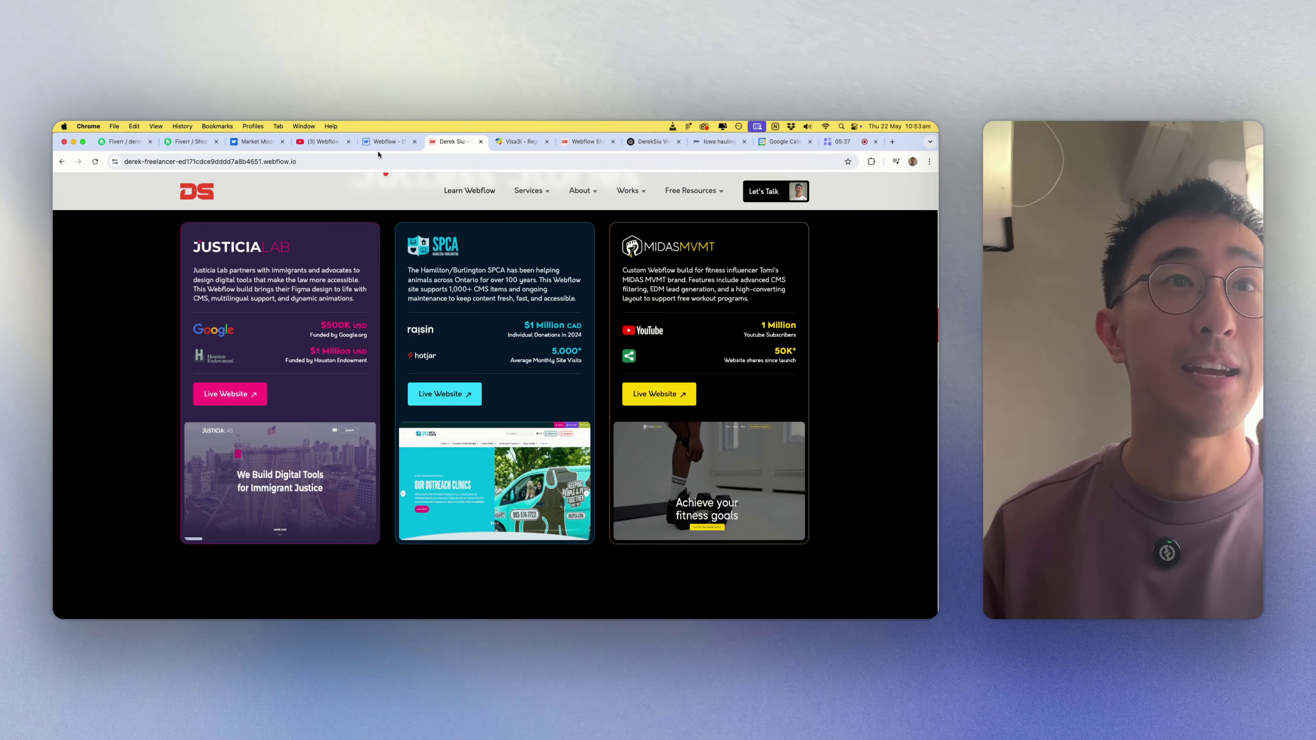
Switch to the Webflow Designer and open the Case Studies Template collection page
{"action": "left_click", "coordinate": [383, 142]}
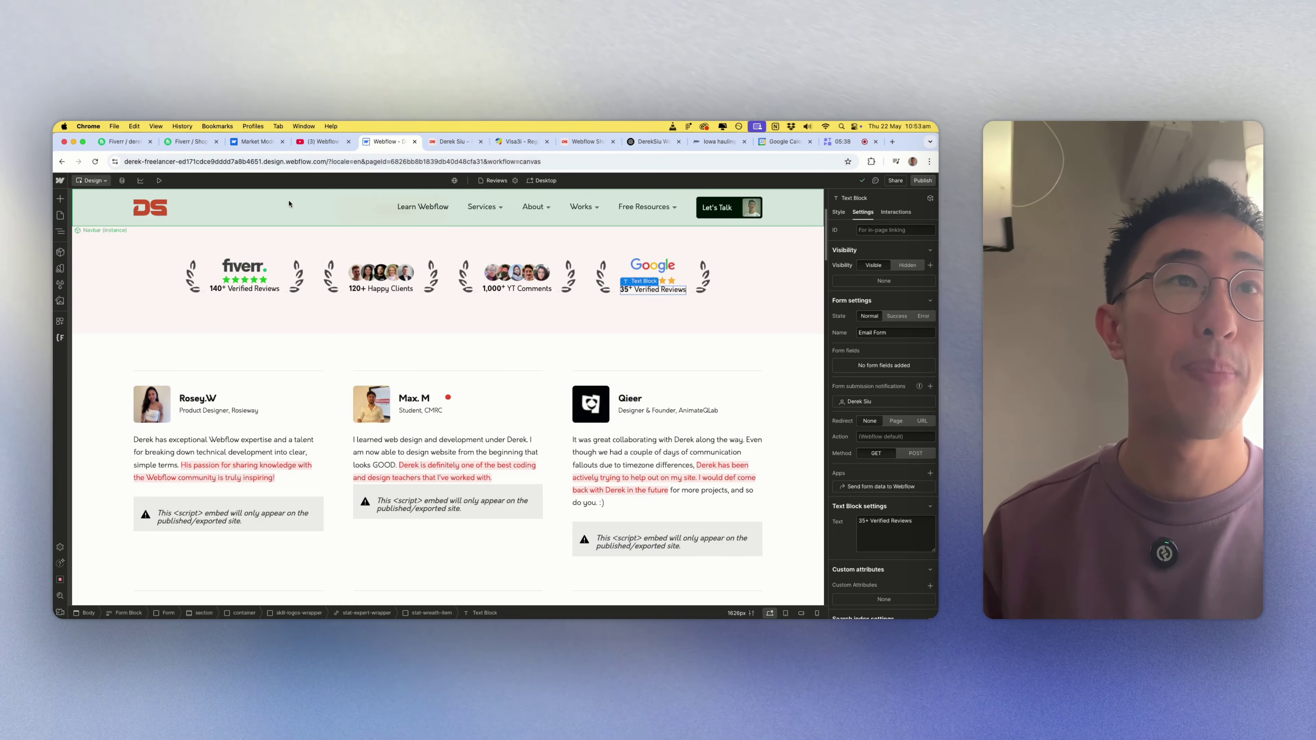
{"action": "left_click", "coordinate": [60, 215]}
{"action": "scroll", "coordinate": [123, 379], "scroll_direction": "down", "scroll_amount": 2}
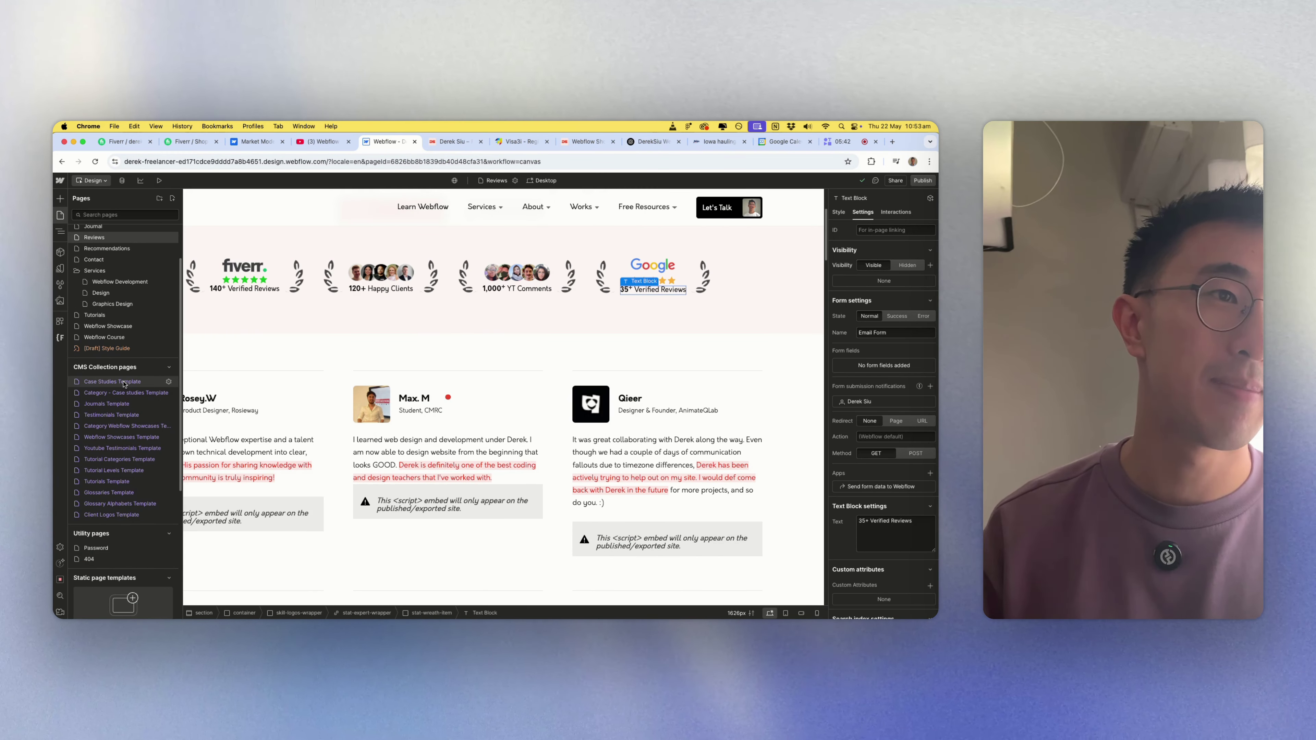
{"action": "left_click", "coordinate": [123, 383]}
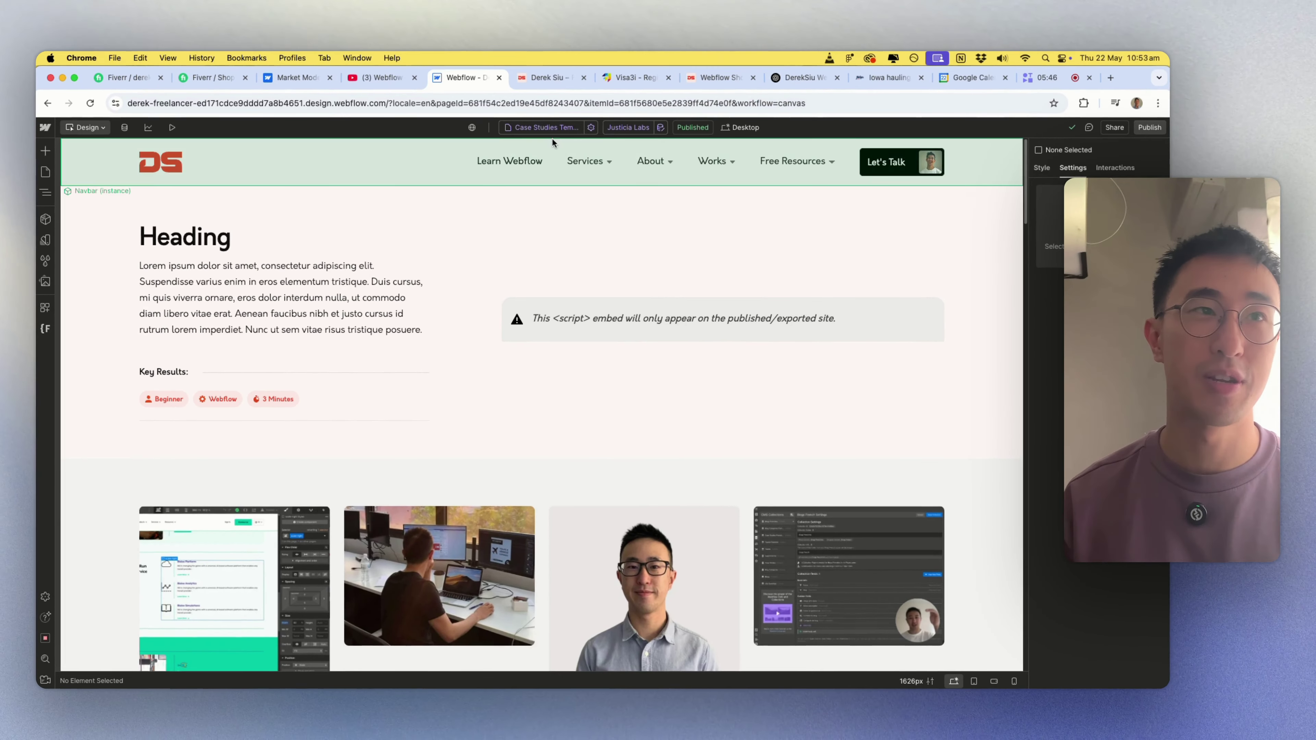
Return to the published homepage and examine the Recent Success Stories cards, highlighting the SPCA card's content
{"action": "left_click", "coordinate": [547, 78]}
{"action": "scroll", "coordinate": [642, 294], "scroll_direction": "up", "scroll_amount": 2}
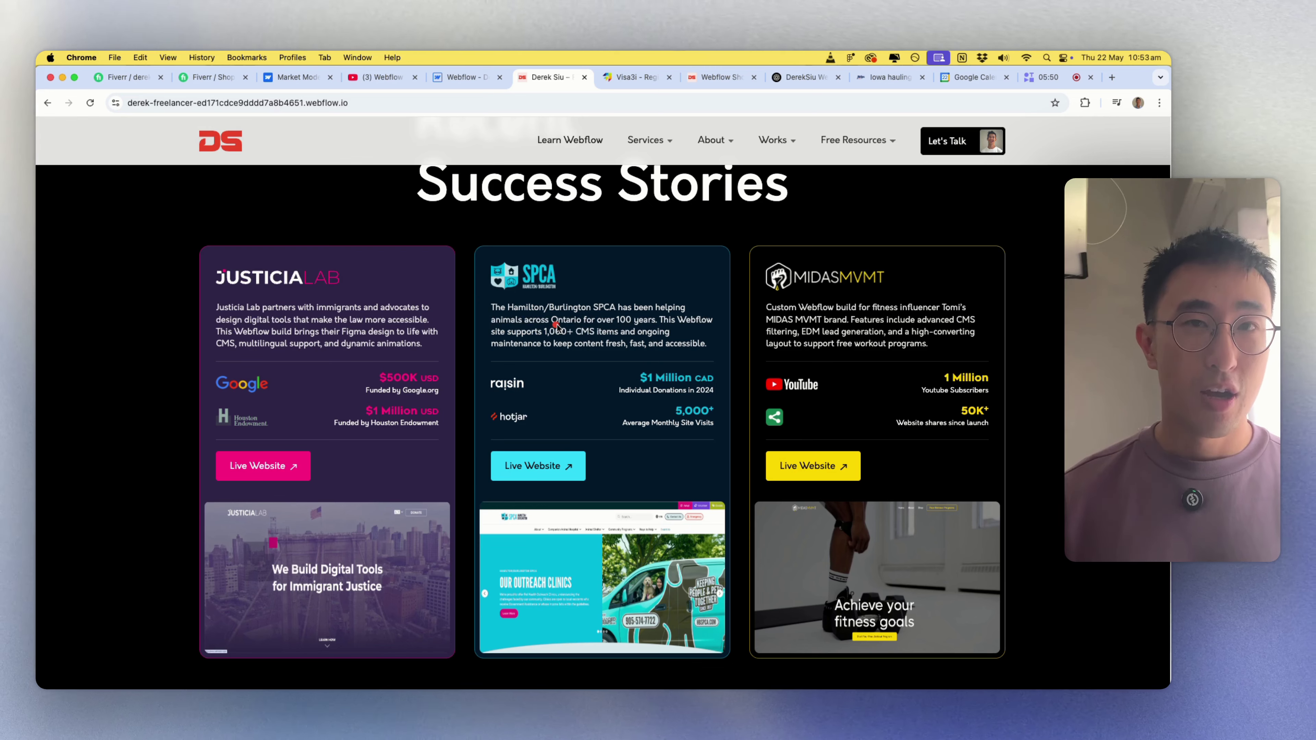
{"action": "scroll", "coordinate": [553, 321], "scroll_direction": "up", "scroll_amount": 3}
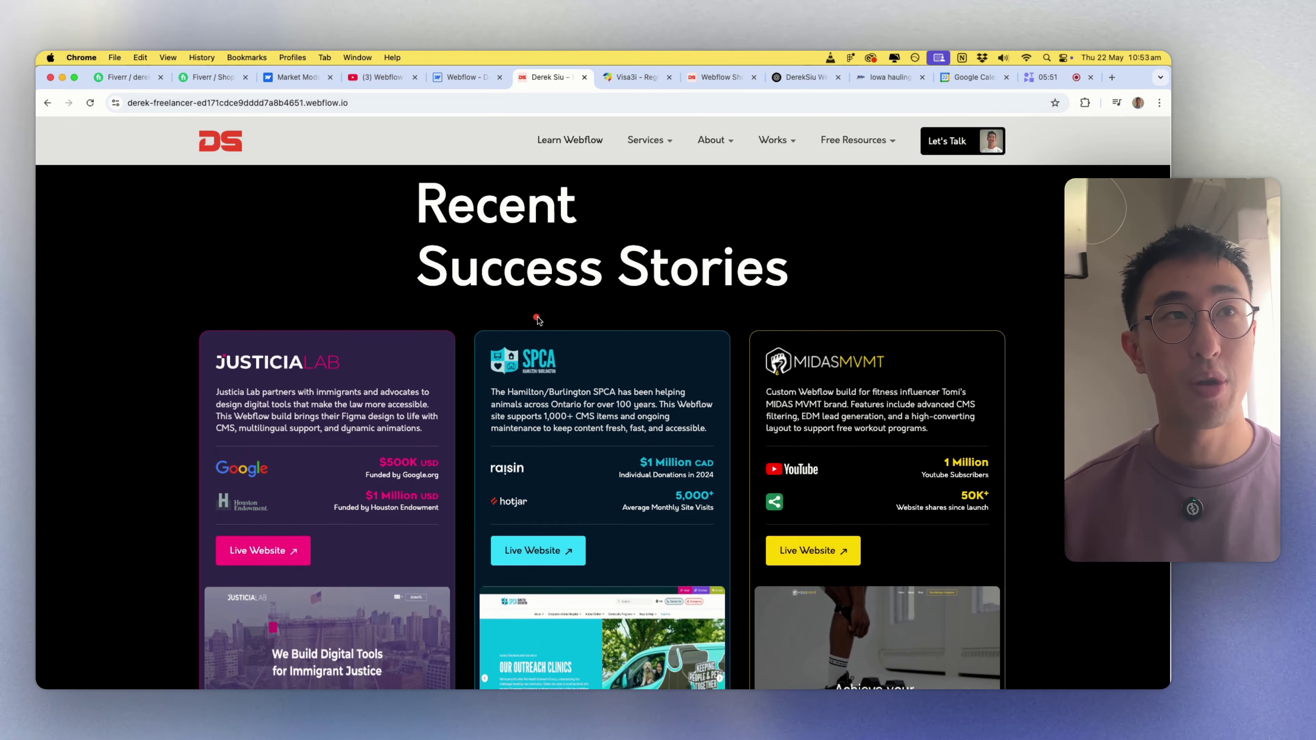
{"action": "scroll", "coordinate": [542, 320], "scroll_direction": "down", "scroll_amount": 2}
{"action": "scroll", "coordinate": [538, 320], "scroll_direction": "down", "scroll_amount": 2}
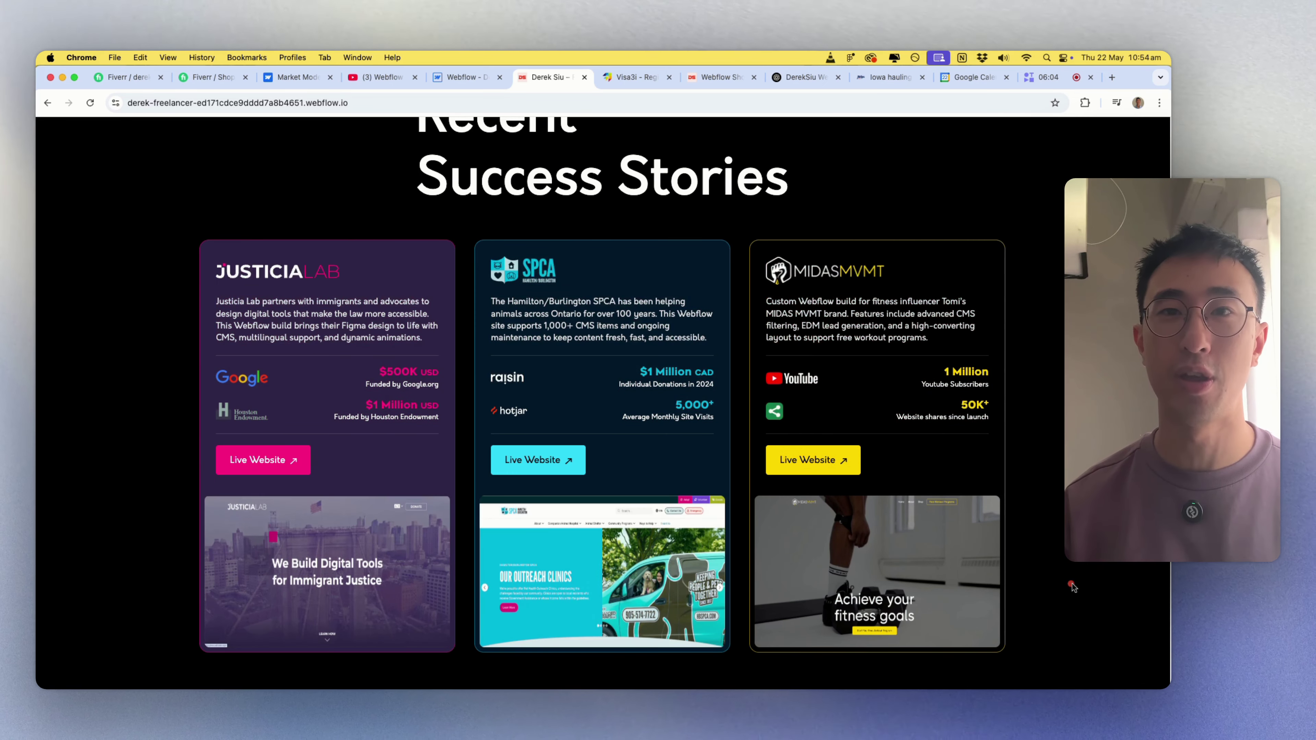
{"action": "scroll", "coordinate": [571, 352], "scroll_direction": "down", "scroll_amount": 1}
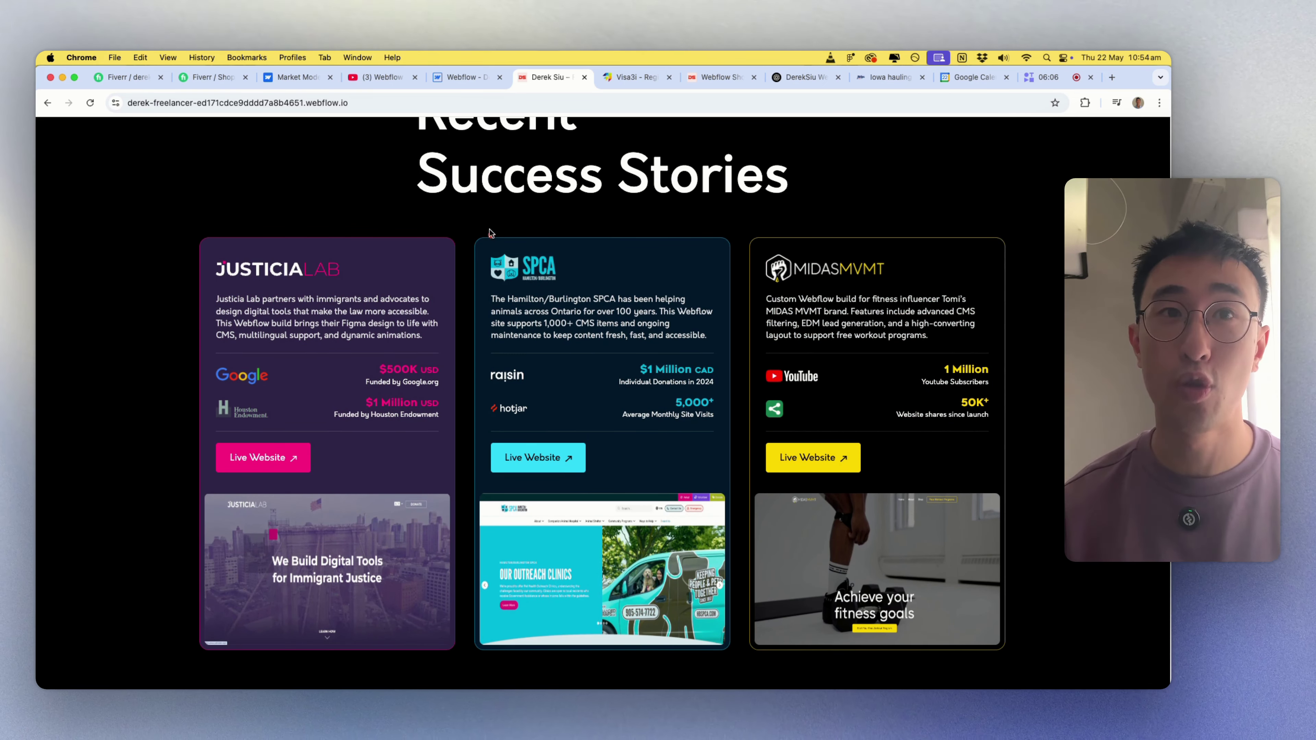
{"action": "left_click_drag", "start_coordinate": [491, 233], "coordinate": [692, 623]}
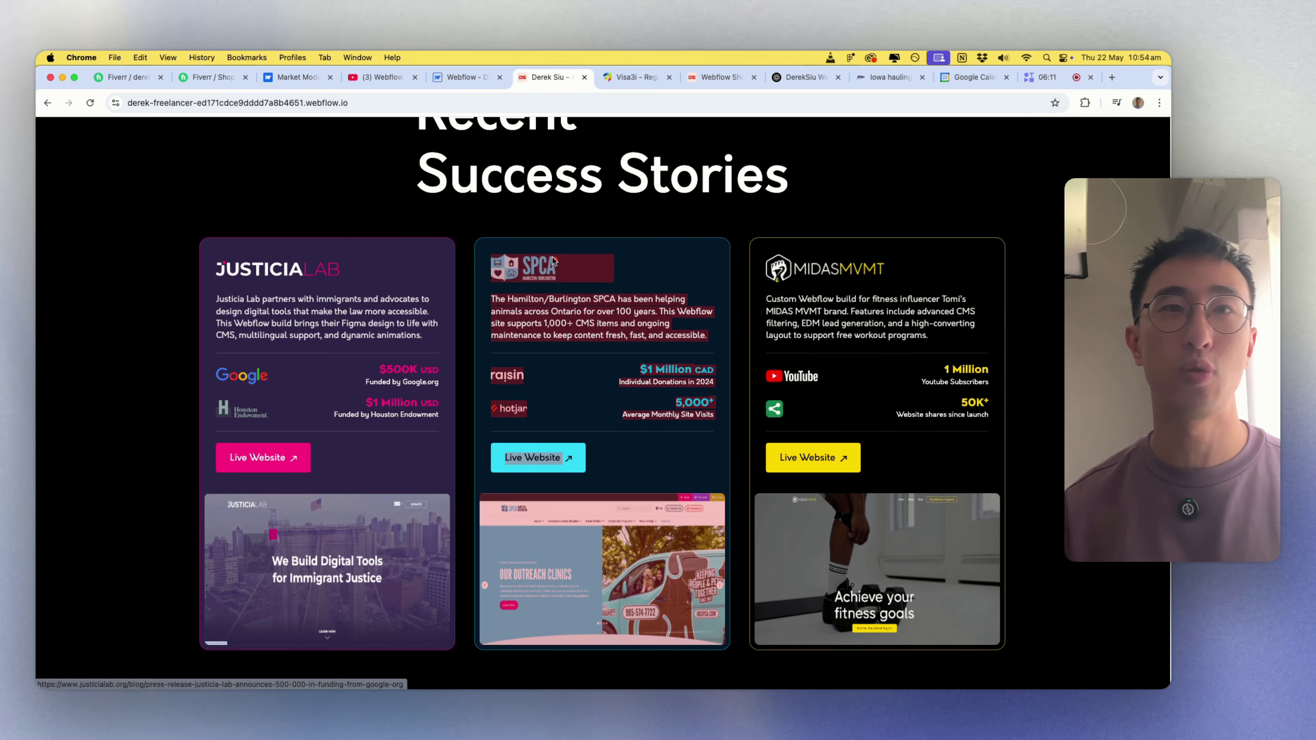
{"action": "left_click", "coordinate": [551, 242]}
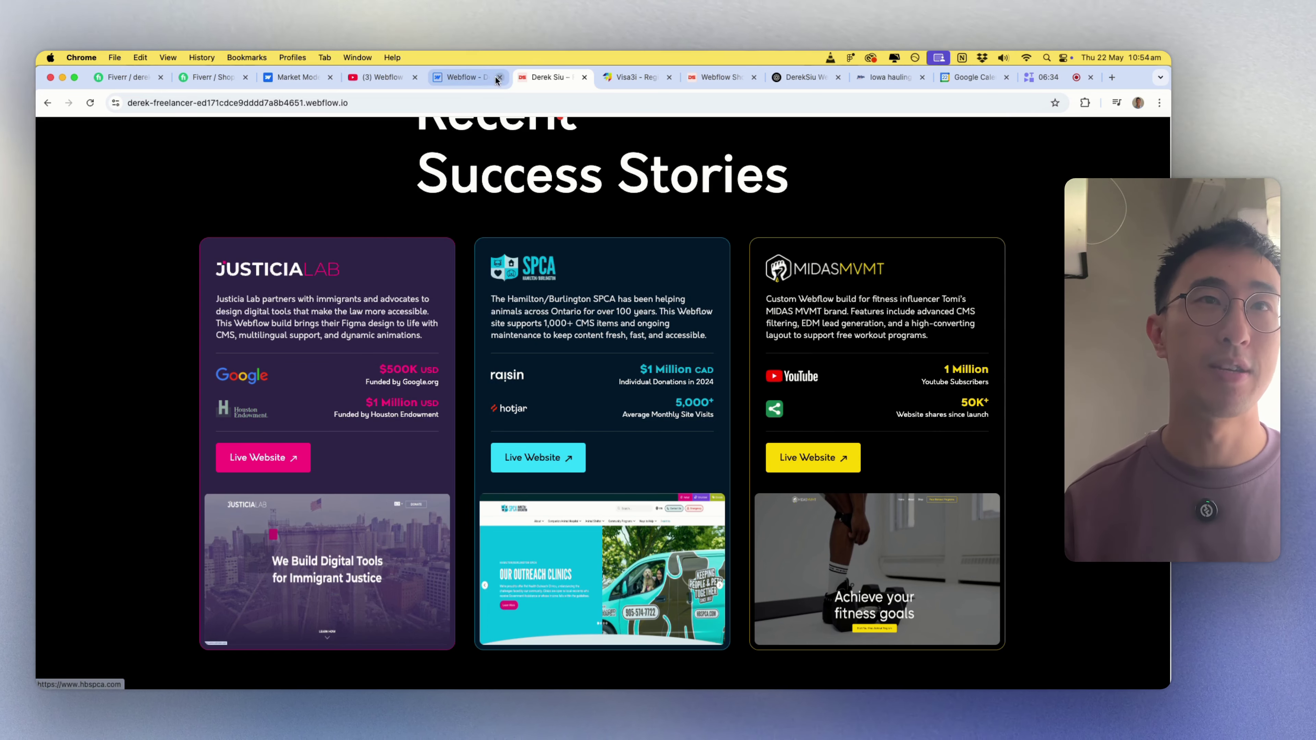
Go back to the case study template in the Designer and inspect its showreel video and rich-text paragraphs
{"action": "left_click", "coordinate": [464, 76]}
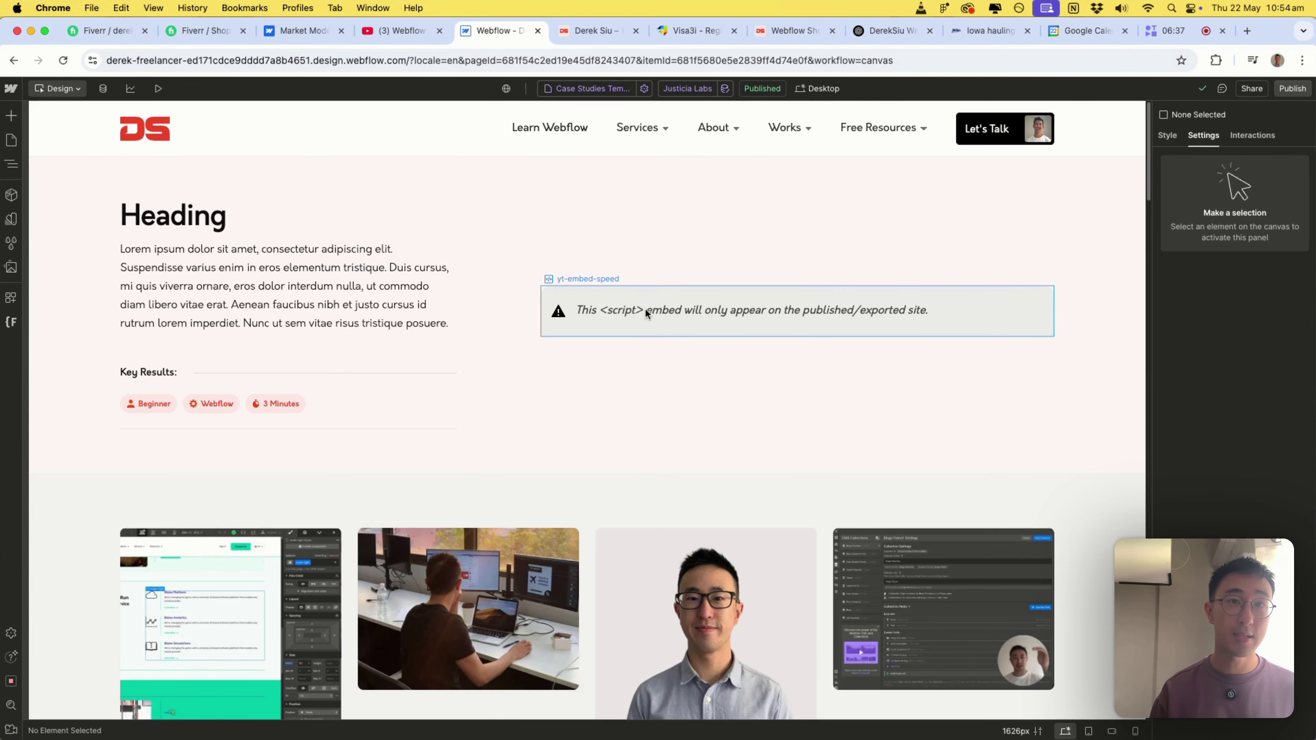
{"action": "scroll", "coordinate": [632, 316], "scroll_direction": "down", "scroll_amount": 5}
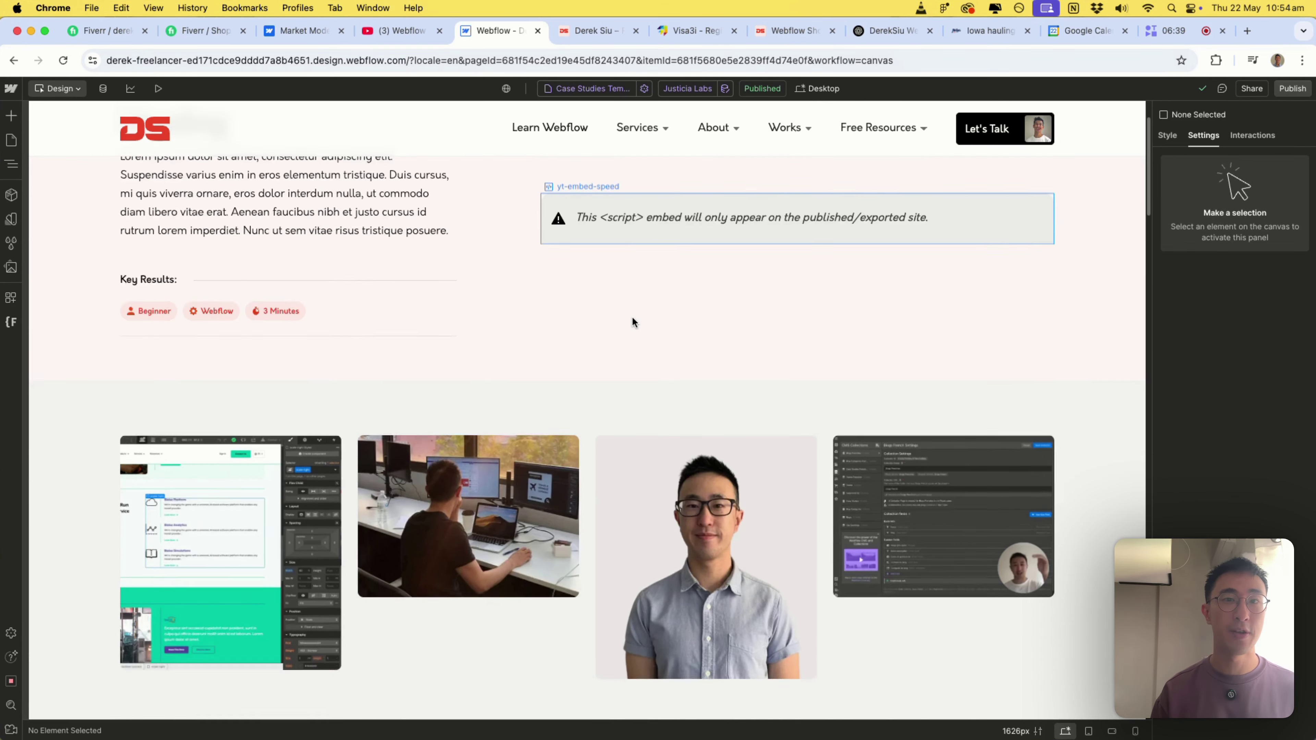
{"action": "scroll", "coordinate": [909, 313], "scroll_direction": "down", "scroll_amount": 6}
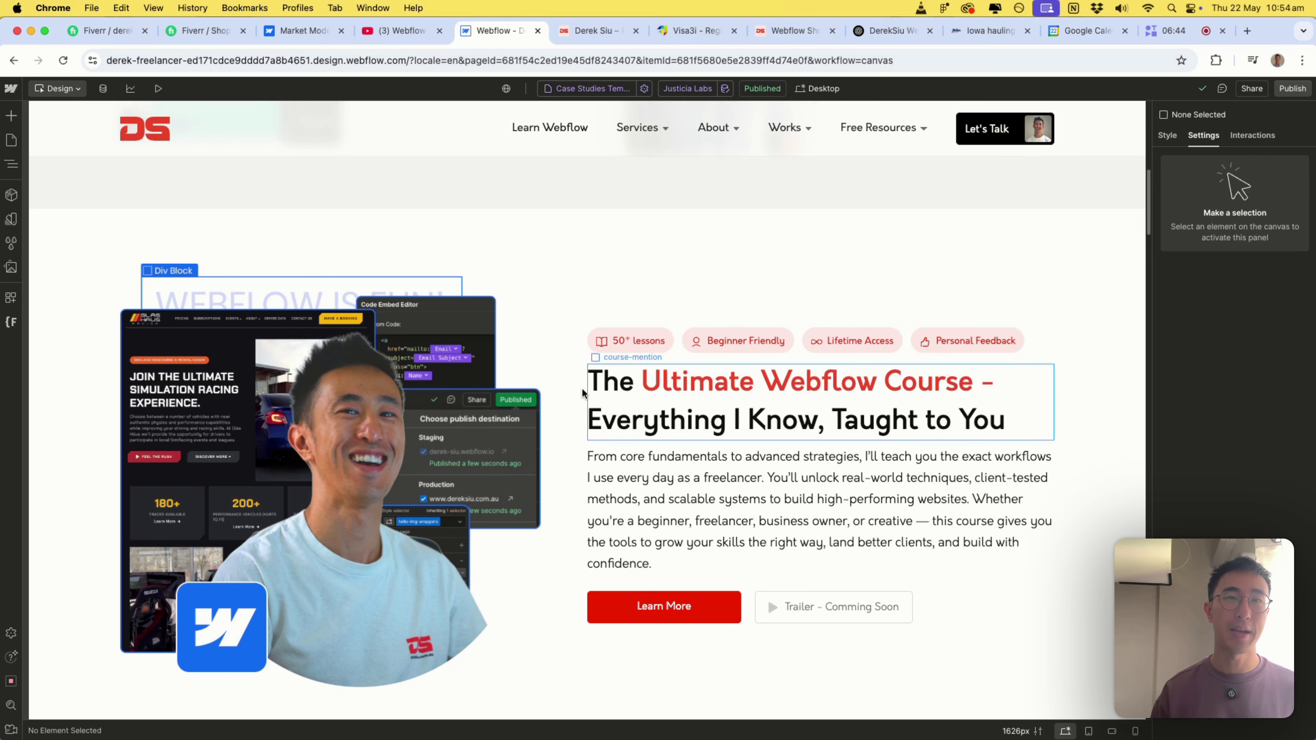
{"action": "scroll", "coordinate": [696, 459], "scroll_direction": "down", "scroll_amount": 3}
{"action": "scroll", "coordinate": [696, 457], "scroll_direction": "down", "scroll_amount": 8}
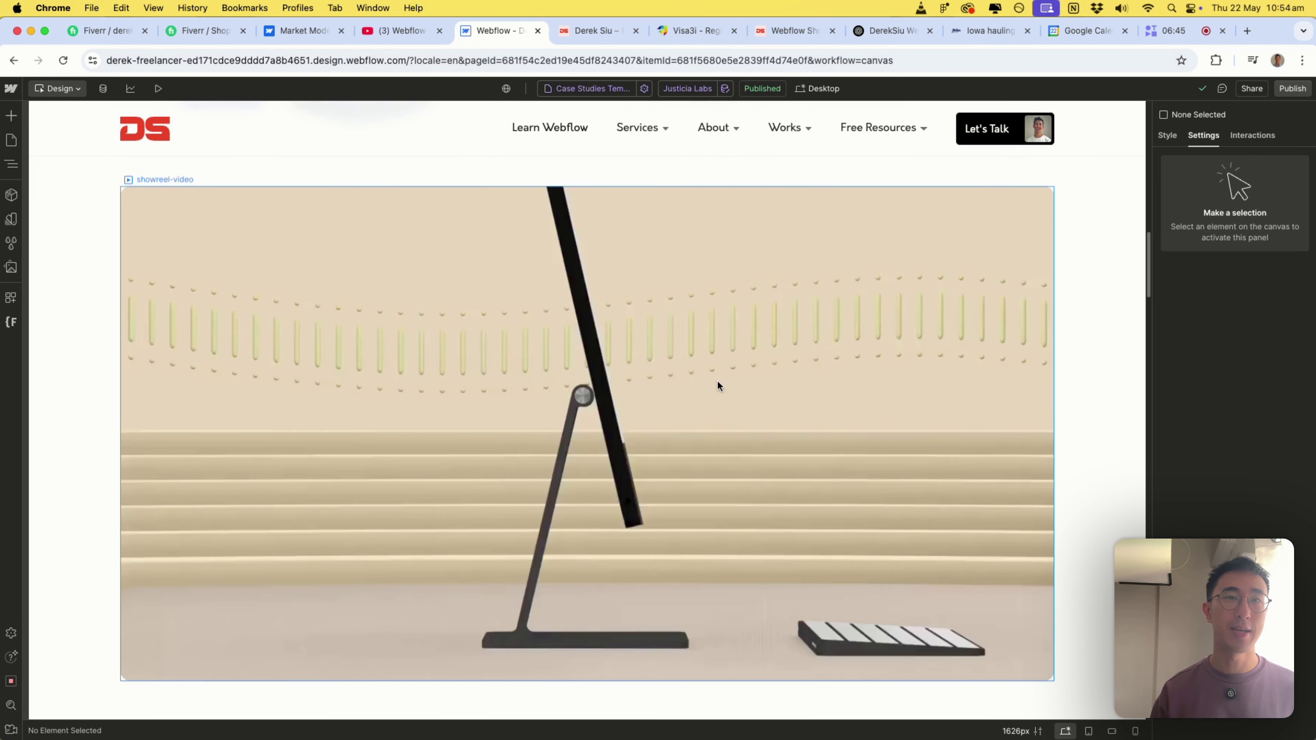
{"action": "left_click", "coordinate": [709, 376]}
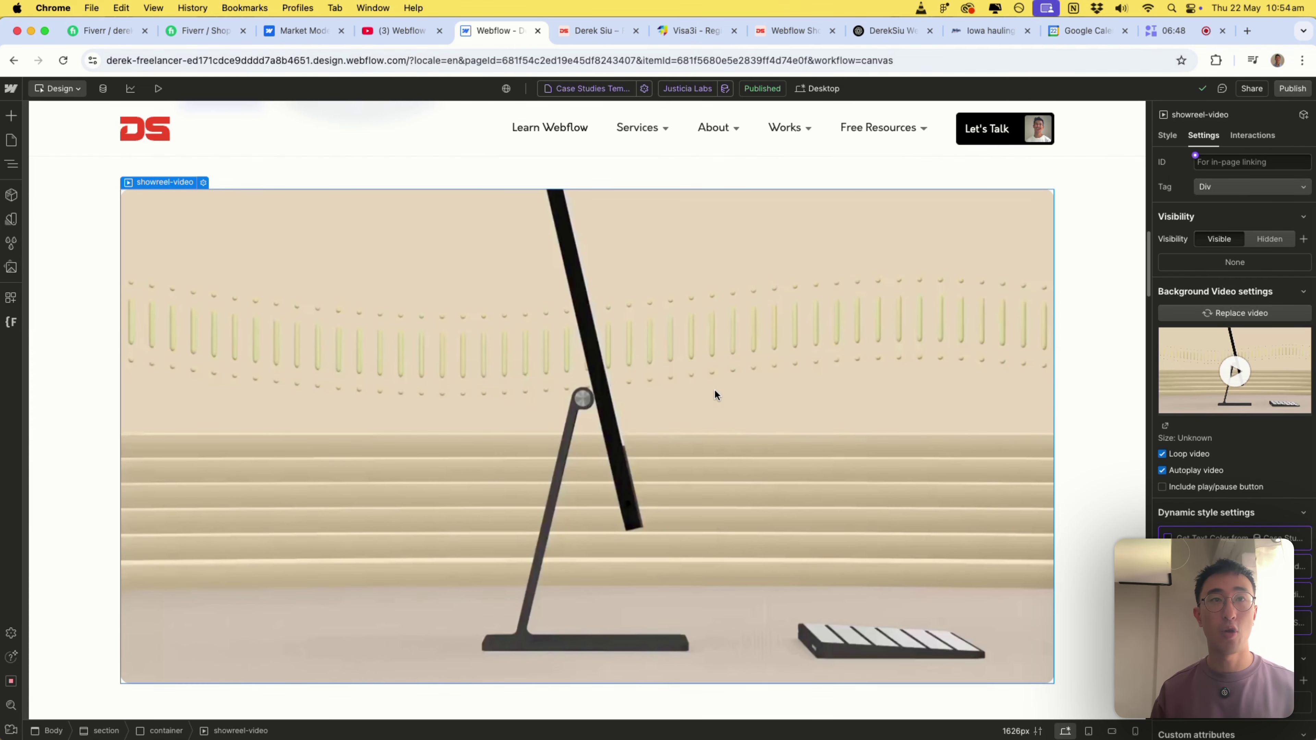
{"action": "scroll", "coordinate": [714, 391], "scroll_direction": "down", "scroll_amount": 5}
{"action": "left_click", "coordinate": [492, 500]}
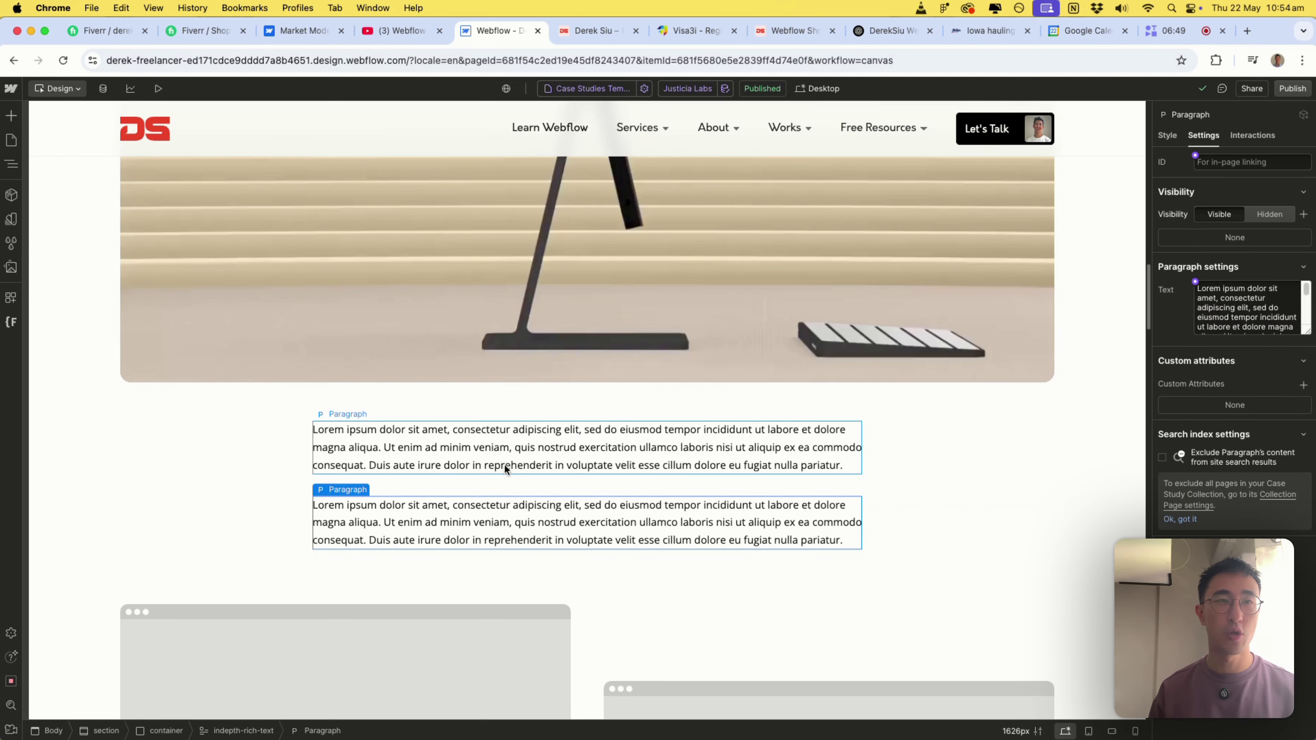
Inspect the template's two-column screenshot grid and the full-width placeholder image beneath it
{"action": "scroll", "coordinate": [503, 463], "scroll_direction": "down", "scroll_amount": 7}
{"action": "scroll", "coordinate": [504, 463], "scroll_direction": "down", "scroll_amount": 5}
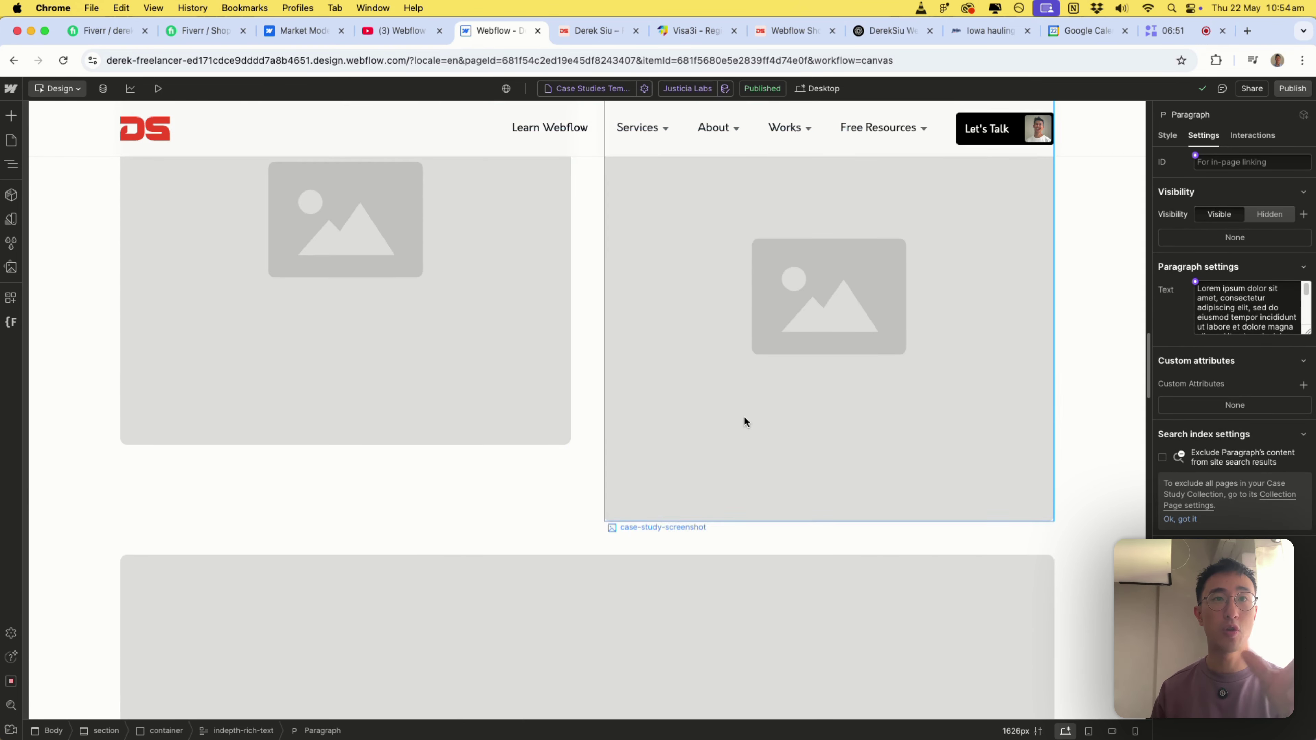
{"action": "left_click", "coordinate": [408, 351]}
{"action": "scroll", "coordinate": [408, 350], "scroll_direction": "up", "scroll_amount": 3}
{"action": "scroll", "coordinate": [612, 437], "scroll_direction": "up", "scroll_amount": 1}
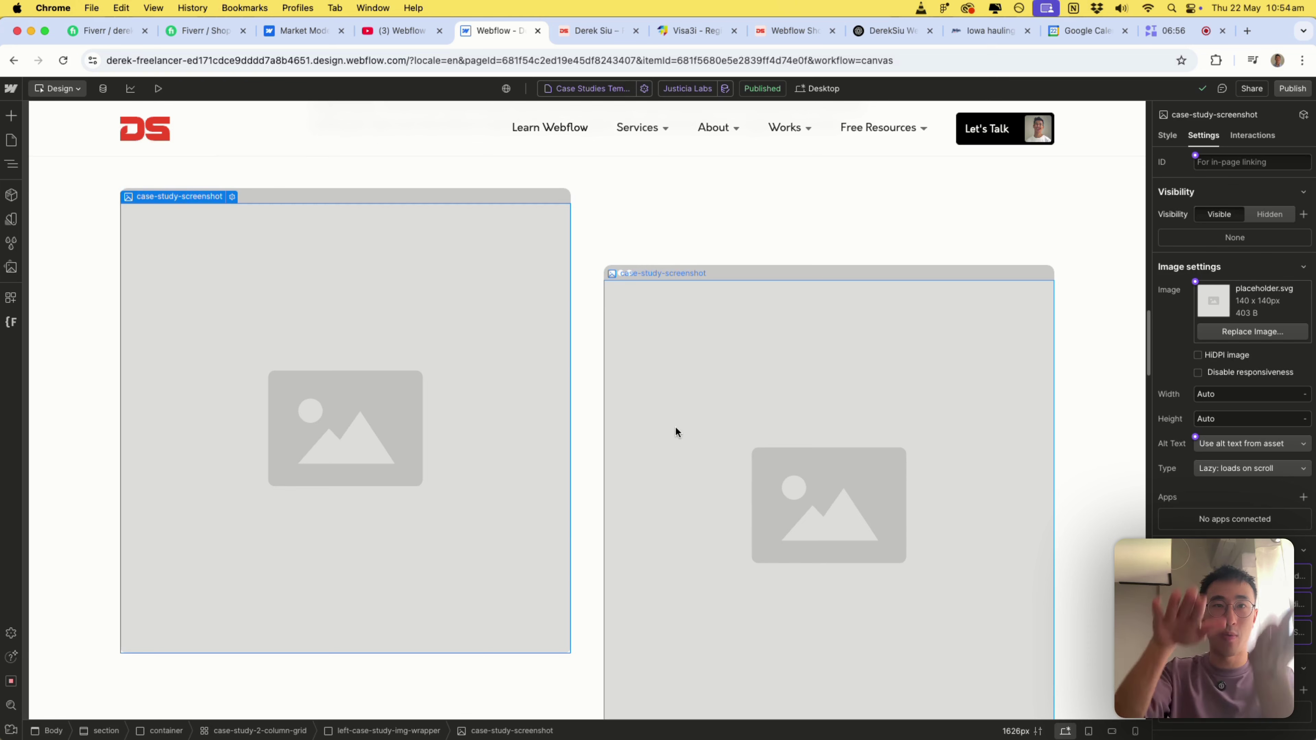
{"action": "left_click", "coordinate": [599, 378]}
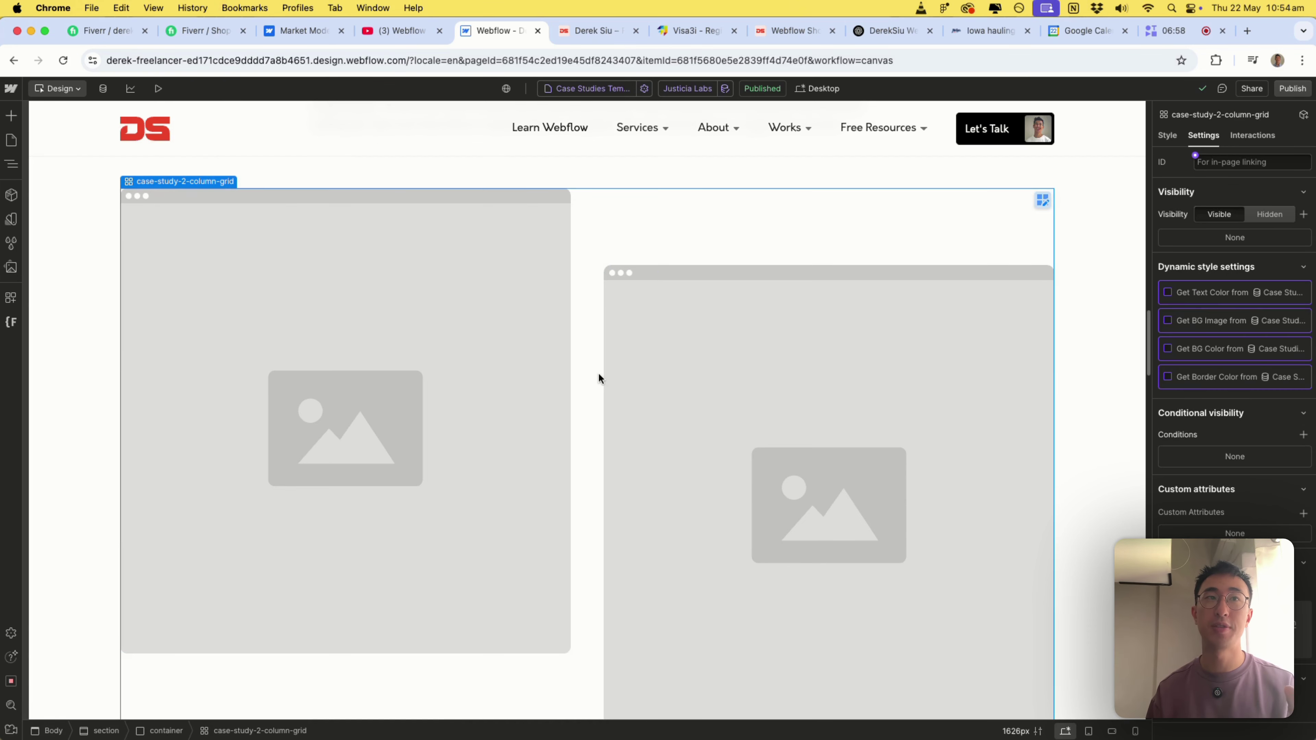
{"action": "scroll", "coordinate": [598, 373], "scroll_direction": "down", "scroll_amount": 8}
{"action": "left_click", "coordinate": [568, 435]}
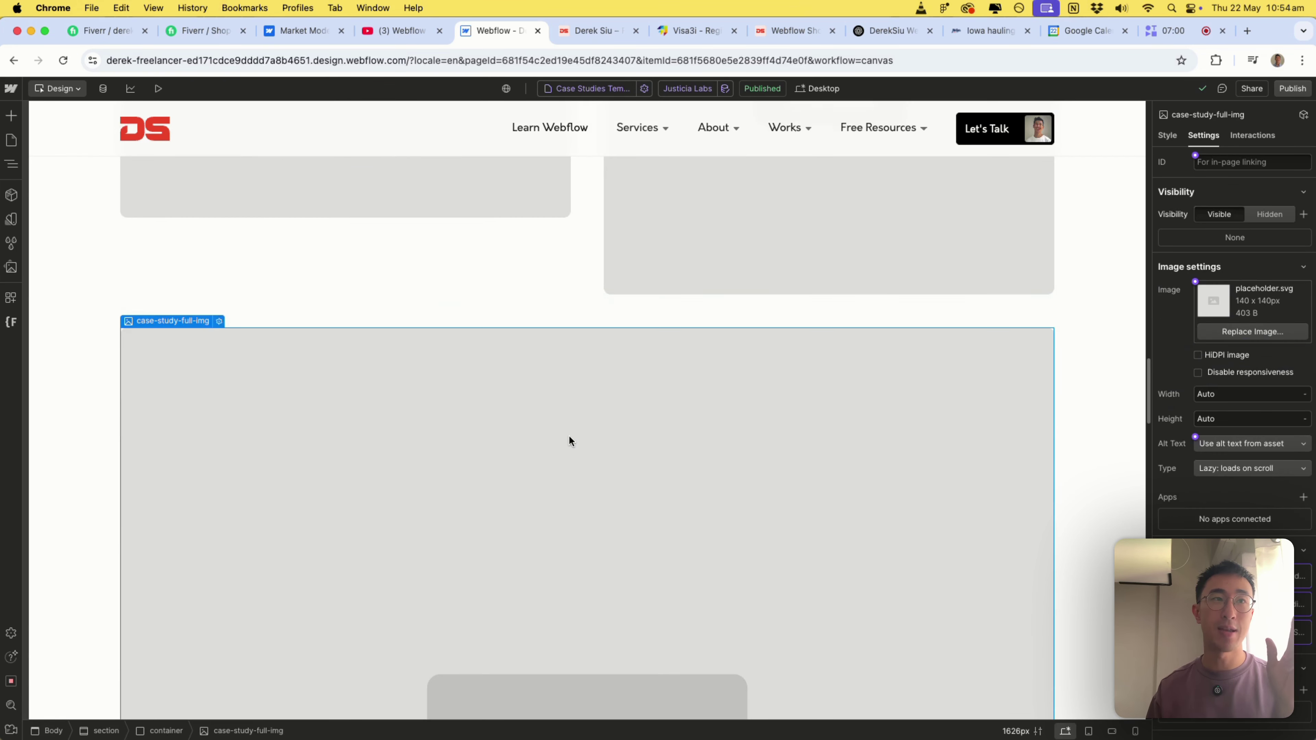
Inspect the template's lower screenshot, client quote, footer photos and closing call to action
{"action": "scroll", "coordinate": [568, 435], "scroll_direction": "down", "scroll_amount": 10}
{"action": "scroll", "coordinate": [568, 437], "scroll_direction": "down", "scroll_amount": 10}
{"action": "left_click", "coordinate": [732, 353]}
{"action": "scroll", "coordinate": [732, 353], "scroll_direction": "down", "scroll_amount": 8}
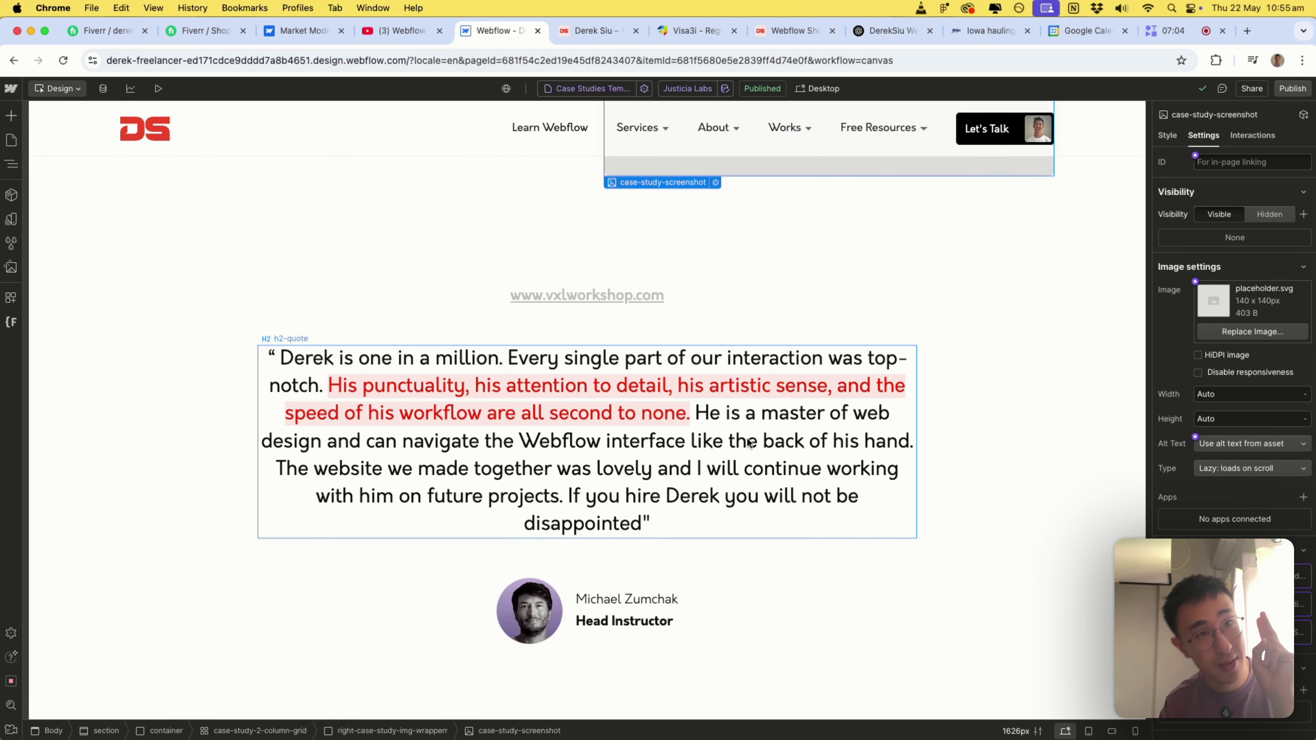
{"action": "scroll", "coordinate": [749, 442], "scroll_direction": "down", "scroll_amount": 8}
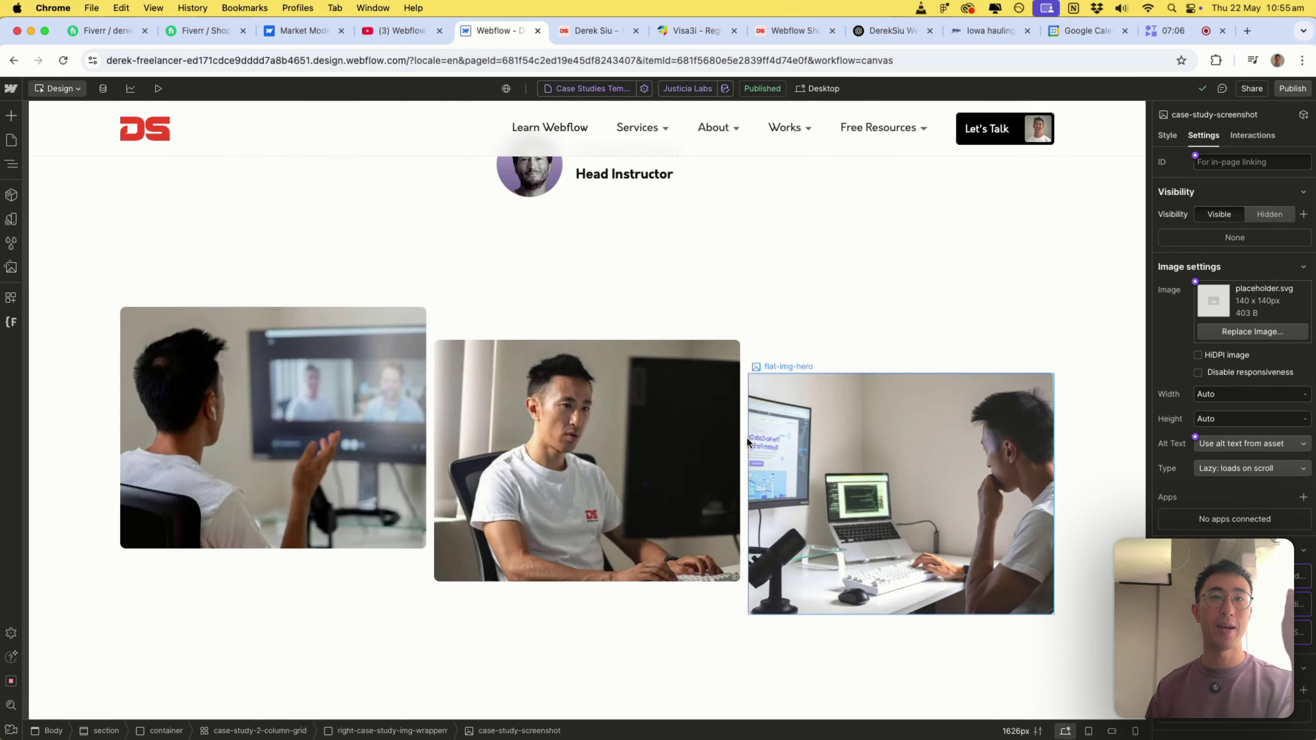
{"action": "left_click", "coordinate": [799, 448]}
{"action": "left_click", "coordinate": [585, 440]}
{"action": "scroll", "coordinate": [622, 440], "scroll_direction": "down", "scroll_amount": 10}
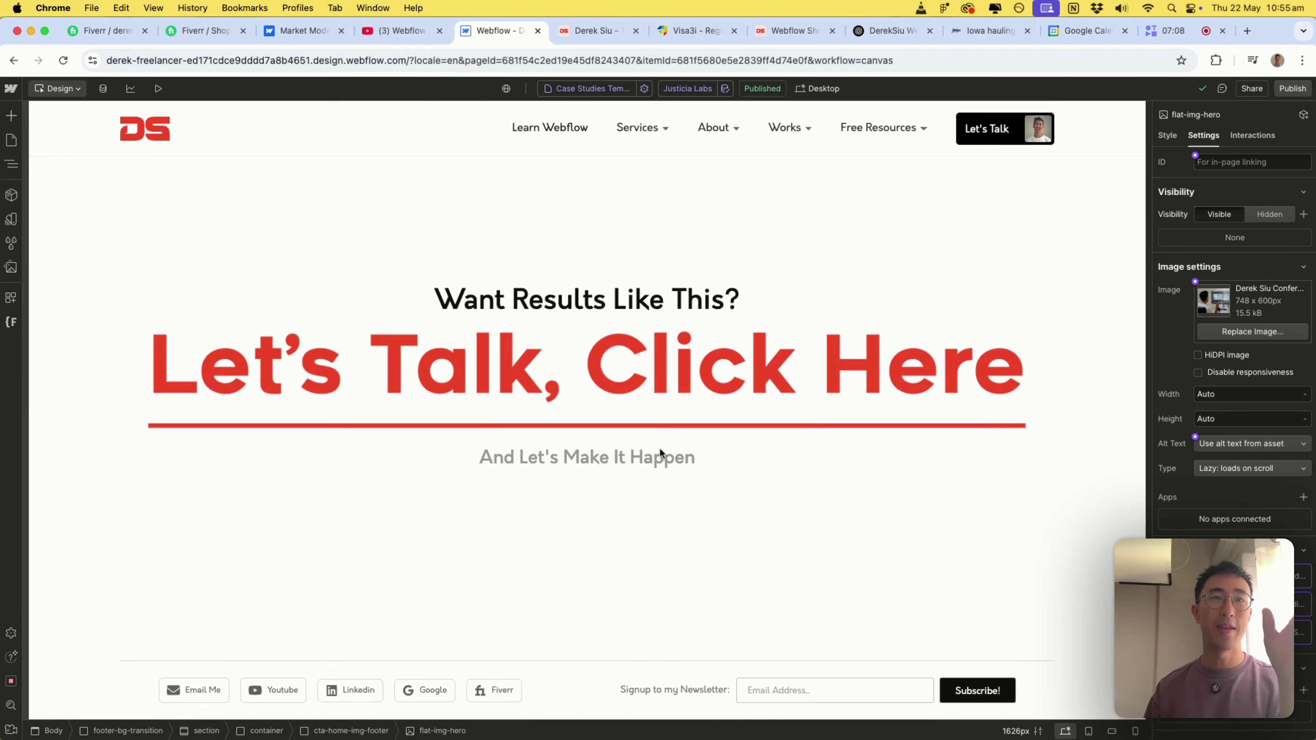
Return to the published homepage and review it from the success stories to the closing call to action, ending at the hero
{"action": "key", "text": "ctrl+Tab"}
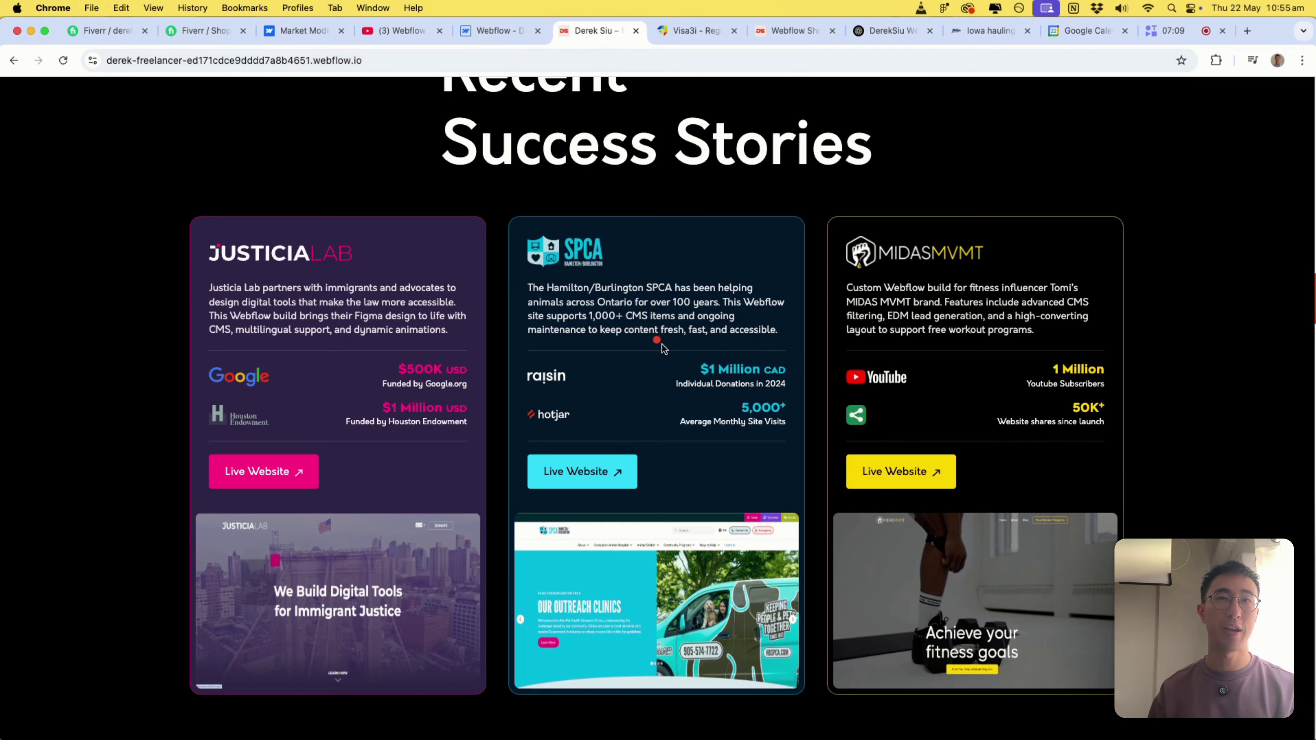
{"action": "scroll", "coordinate": [662, 347], "scroll_direction": "down", "scroll_amount": 20}
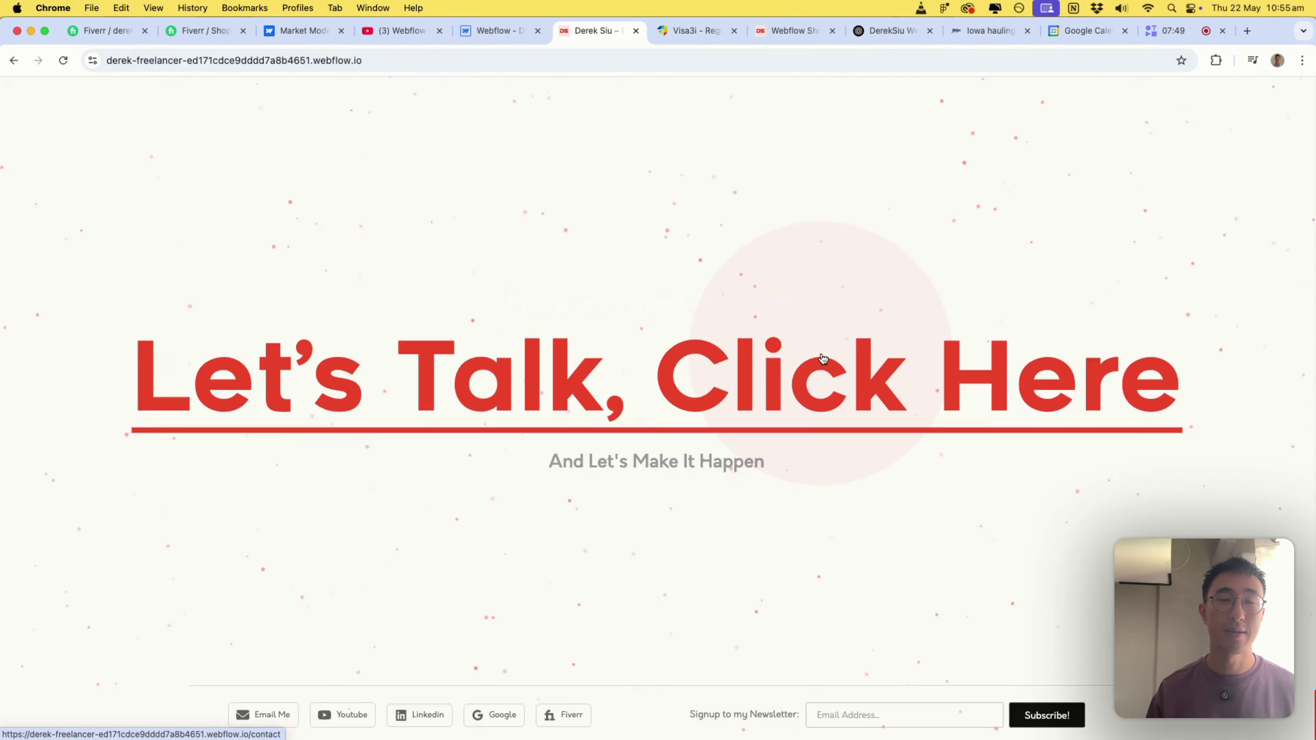
{"action": "scroll", "coordinate": [822, 359], "scroll_direction": "up", "scroll_amount": 10}
{"action": "scroll", "coordinate": [822, 358], "scroll_direction": "up", "scroll_amount": 10}
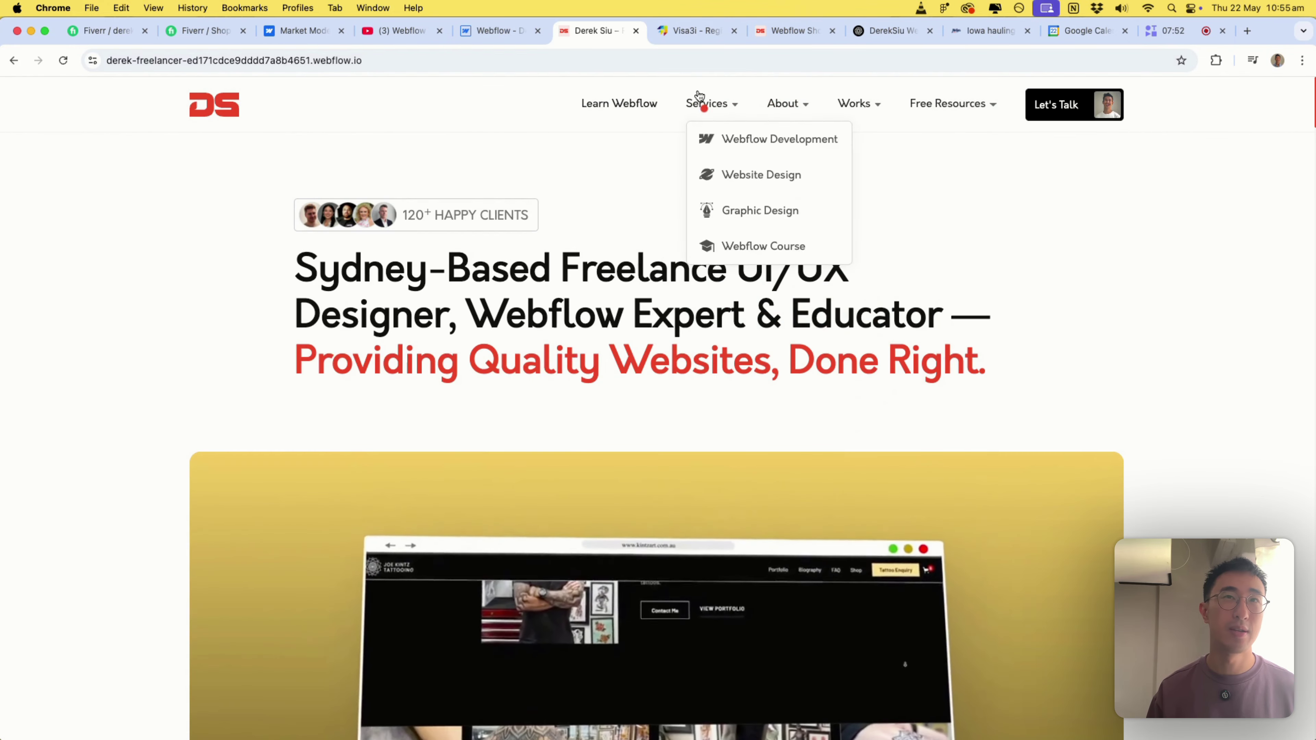
Open the Glossary page from the site's free resources and look through its list of web design terms
{"action": "mouse_move", "coordinate": [787, 106]}
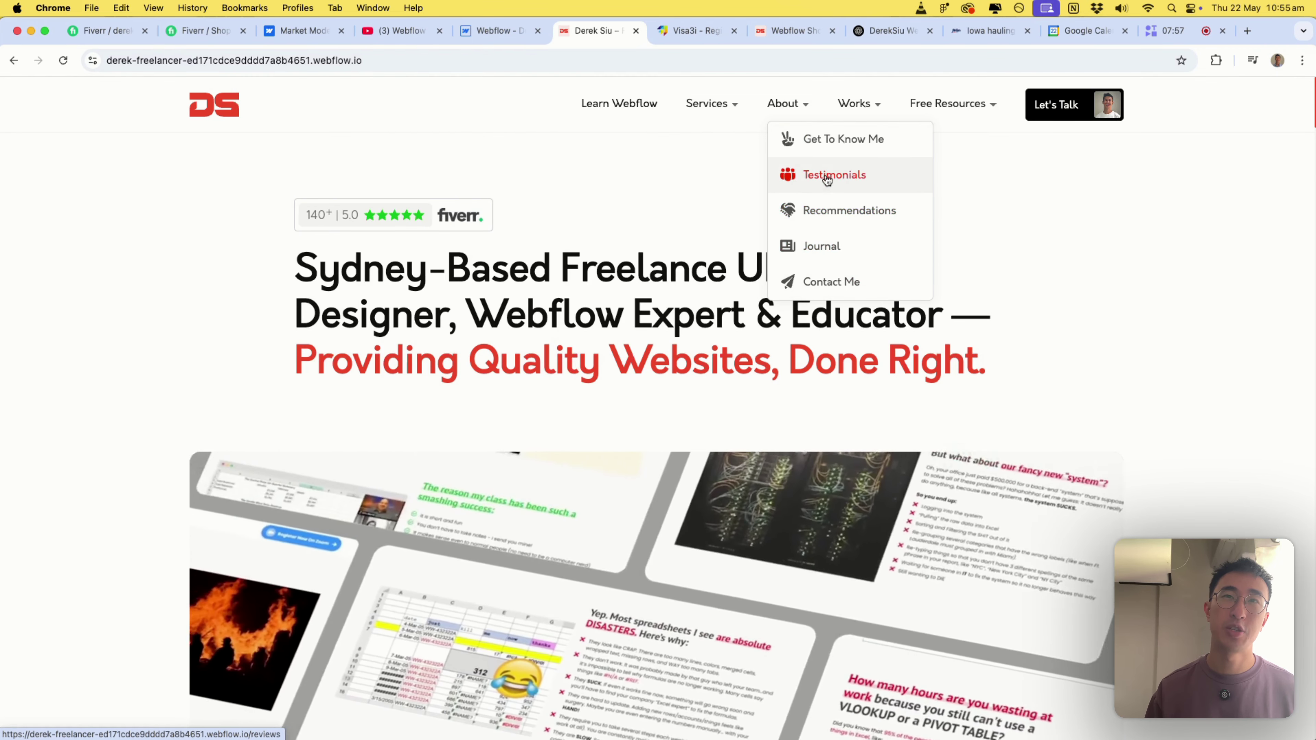
{"action": "mouse_move", "coordinate": [935, 118]}
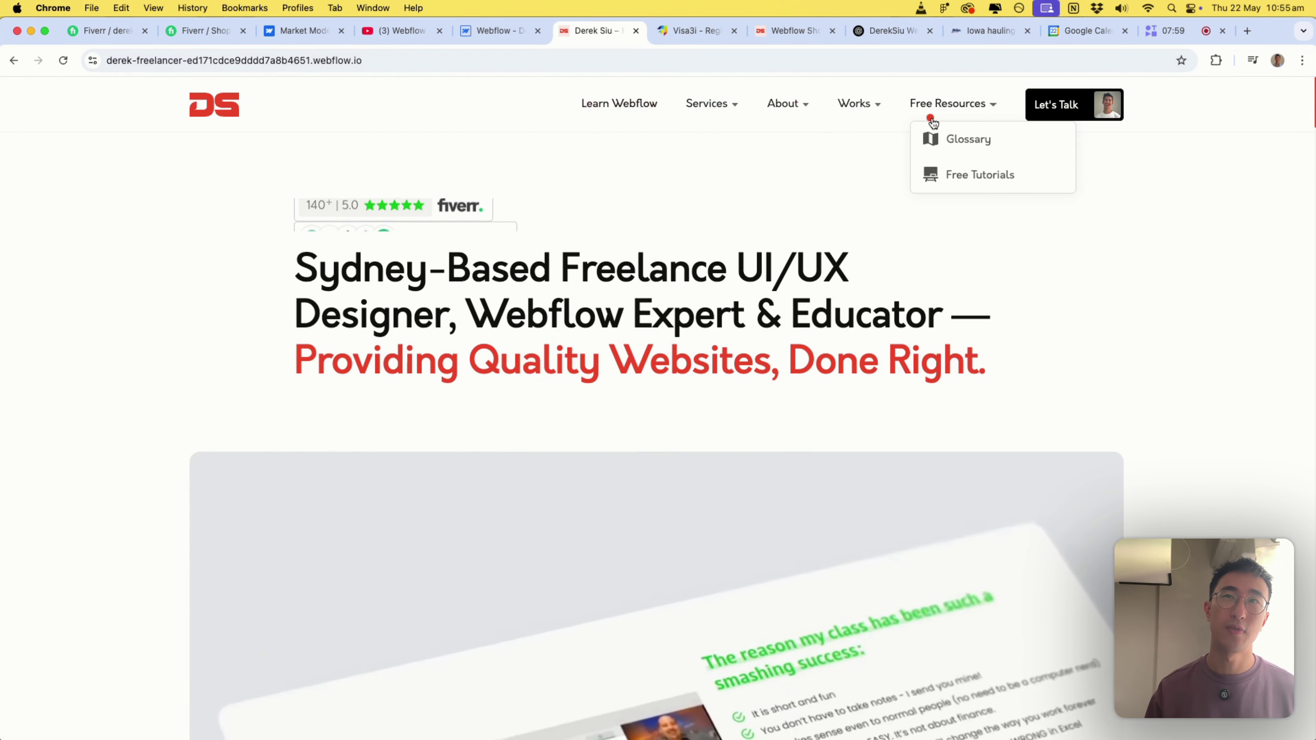
{"action": "left_click", "coordinate": [949, 140]}
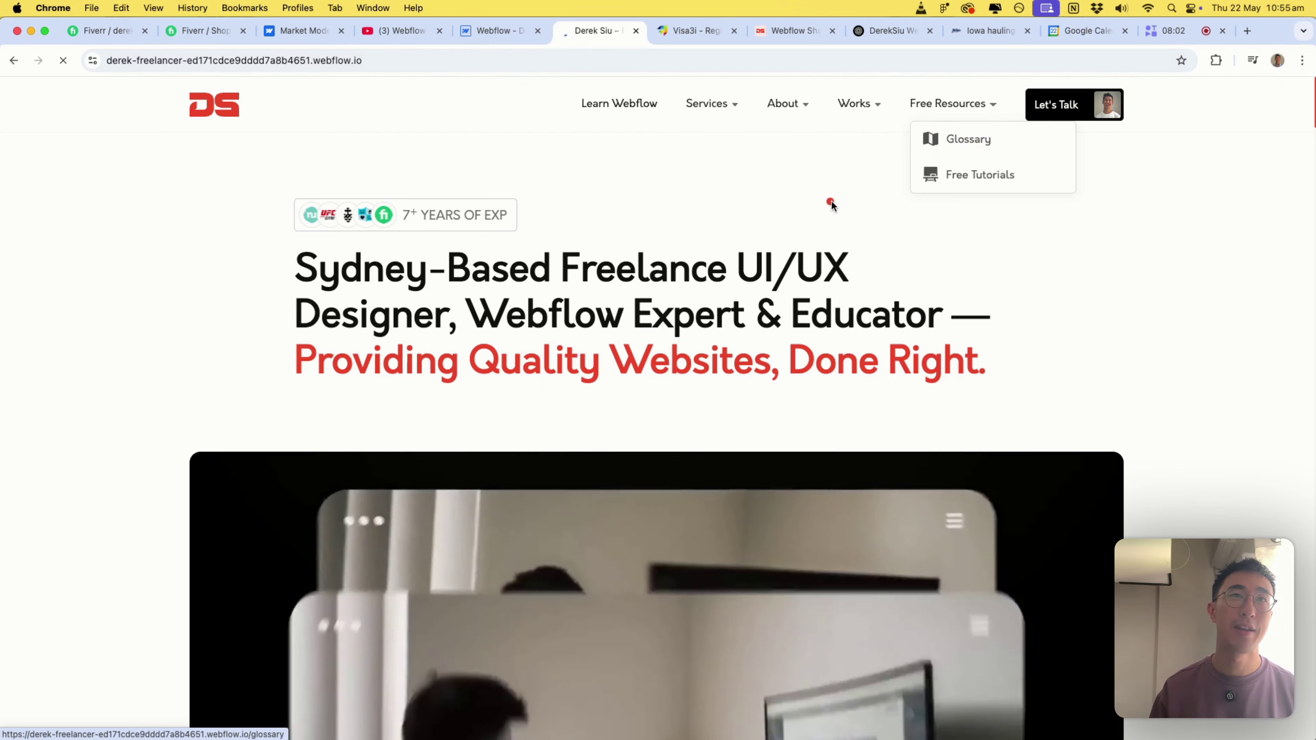
{"action": "scroll", "coordinate": [684, 248], "scroll_direction": "down", "scroll_amount": 15}
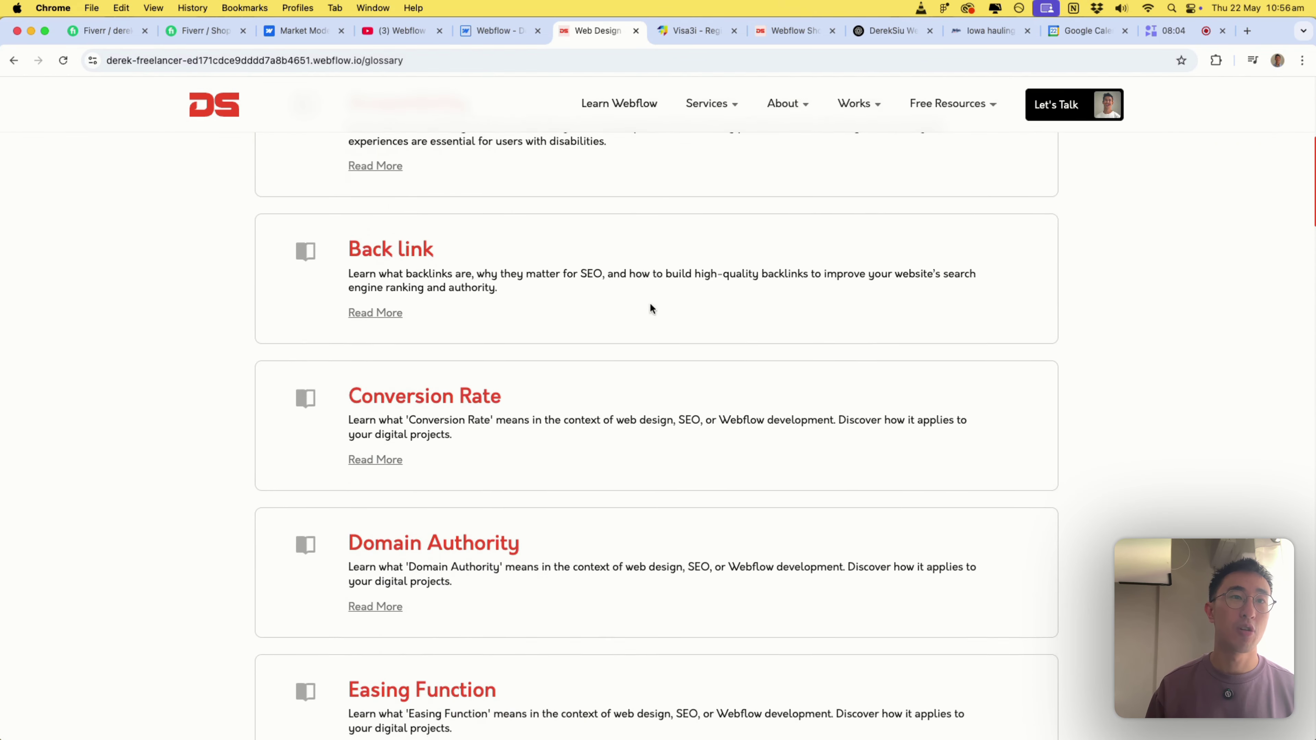
{"action": "scroll", "coordinate": [633, 358], "scroll_direction": "down", "scroll_amount": 3}
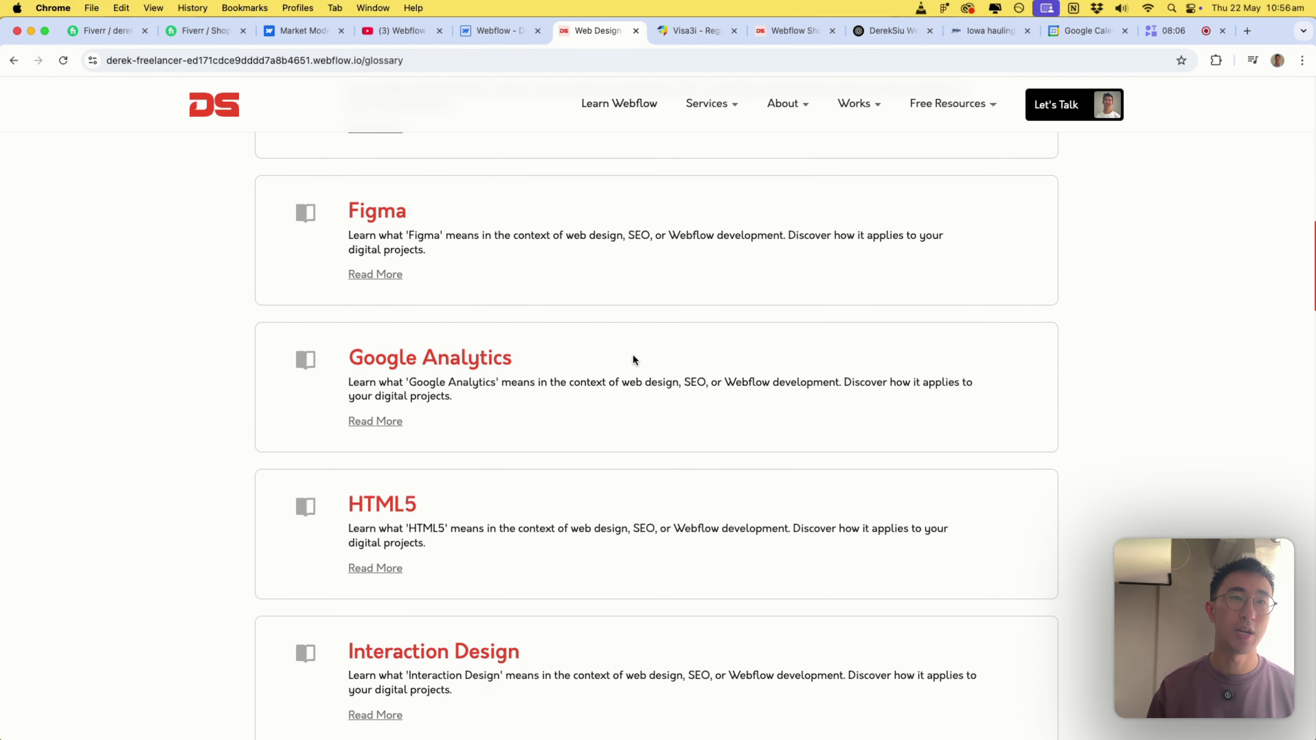
{"action": "scroll", "coordinate": [633, 358], "scroll_direction": "down", "scroll_amount": 2}
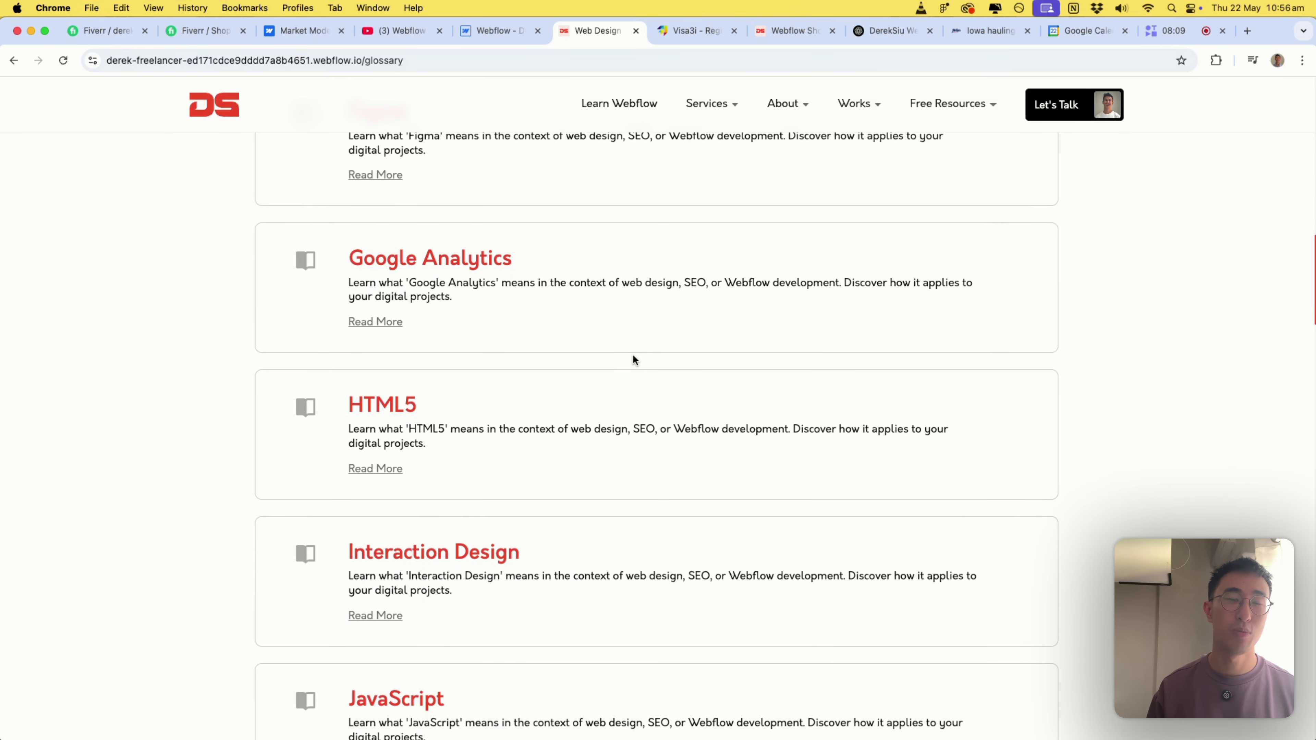
Open the full HTML5 glossary entry and highlight its introductory body text for inspection
{"action": "left_click", "coordinate": [375, 469]}
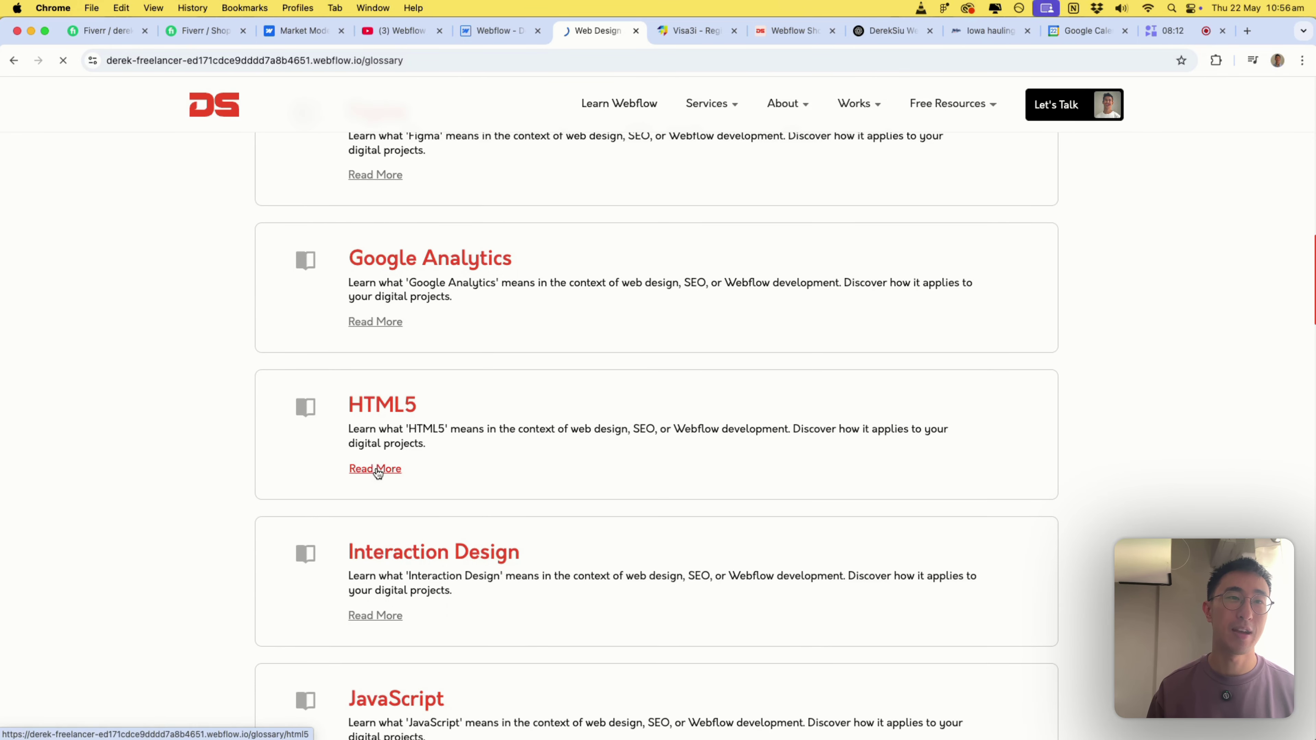
{"action": "scroll", "coordinate": [621, 434], "scroll_direction": "down", "scroll_amount": 1}
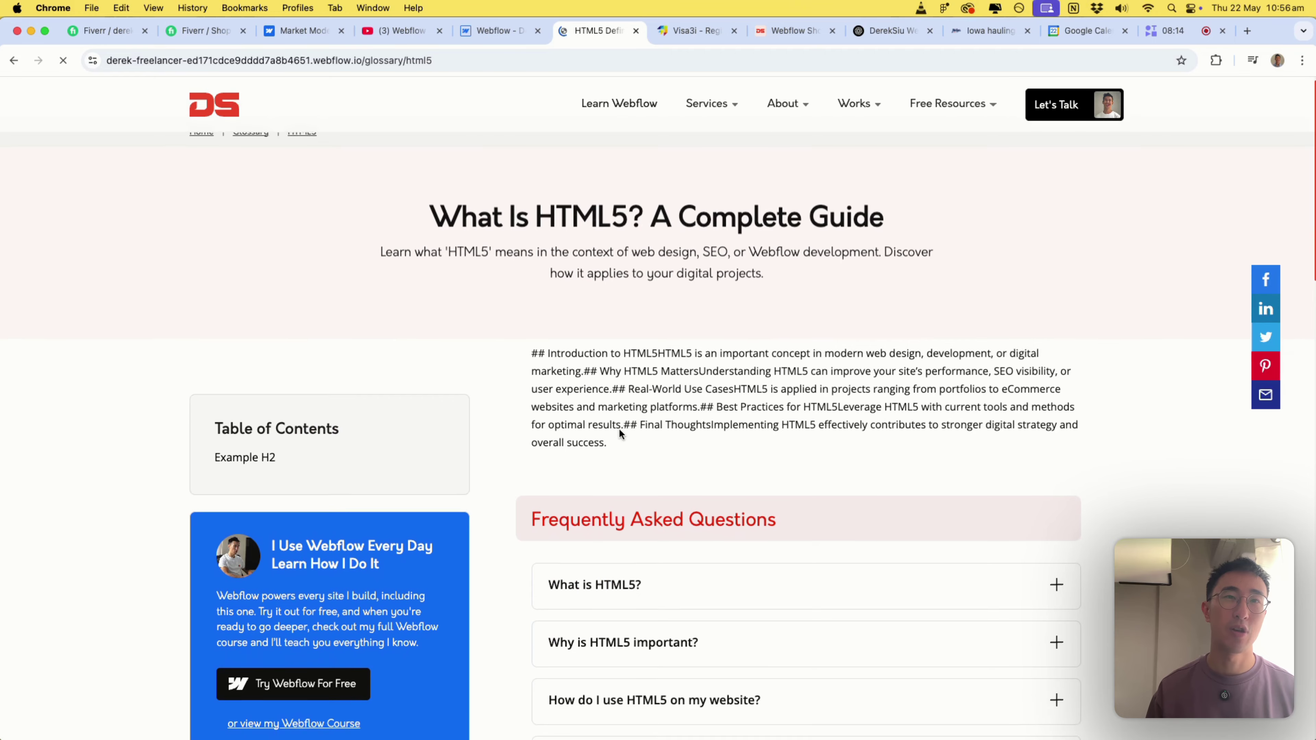
{"action": "scroll", "coordinate": [621, 434], "scroll_direction": "down", "scroll_amount": 1}
{"action": "triple_click", "coordinate": [783, 371]}
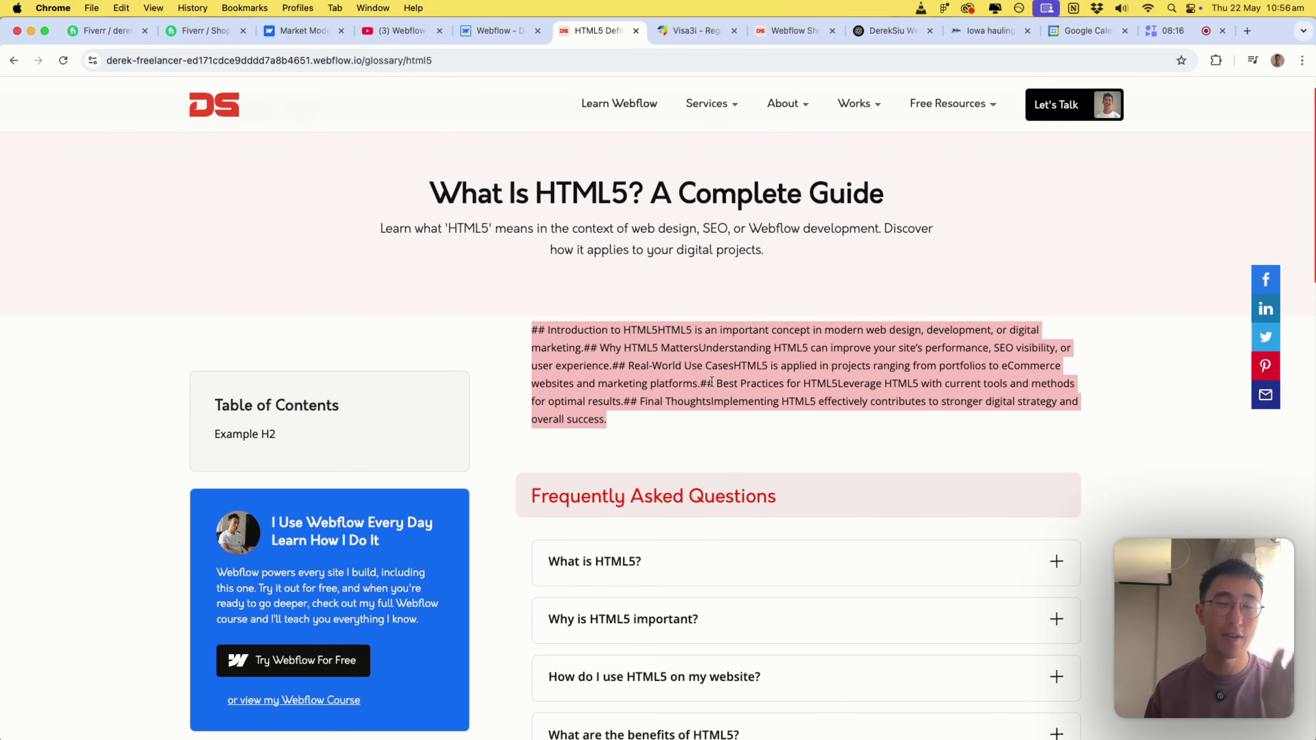
{"action": "triple_click", "coordinate": [728, 383]}
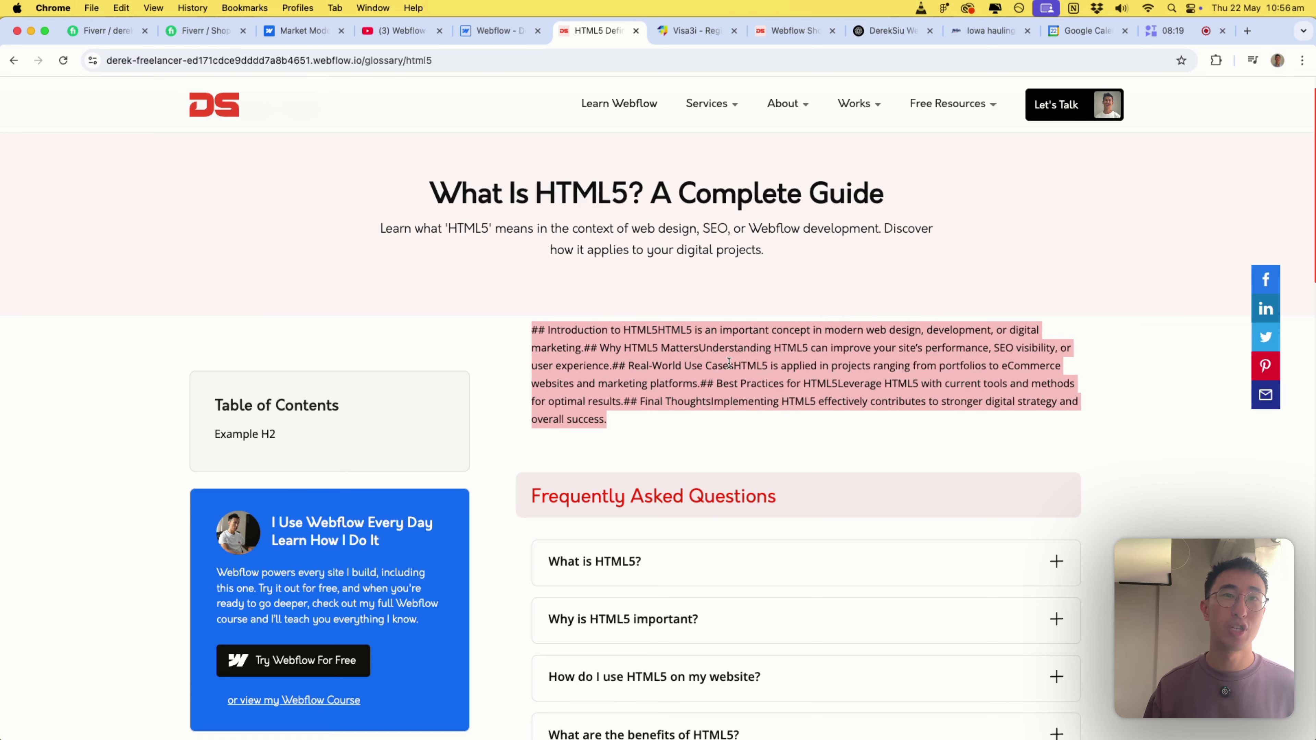
Expand and collapse the "What is HTML5?" question in the entry's FAQ and return to the page heading
{"action": "scroll", "coordinate": [729, 363], "scroll_direction": "down", "scroll_amount": 5}
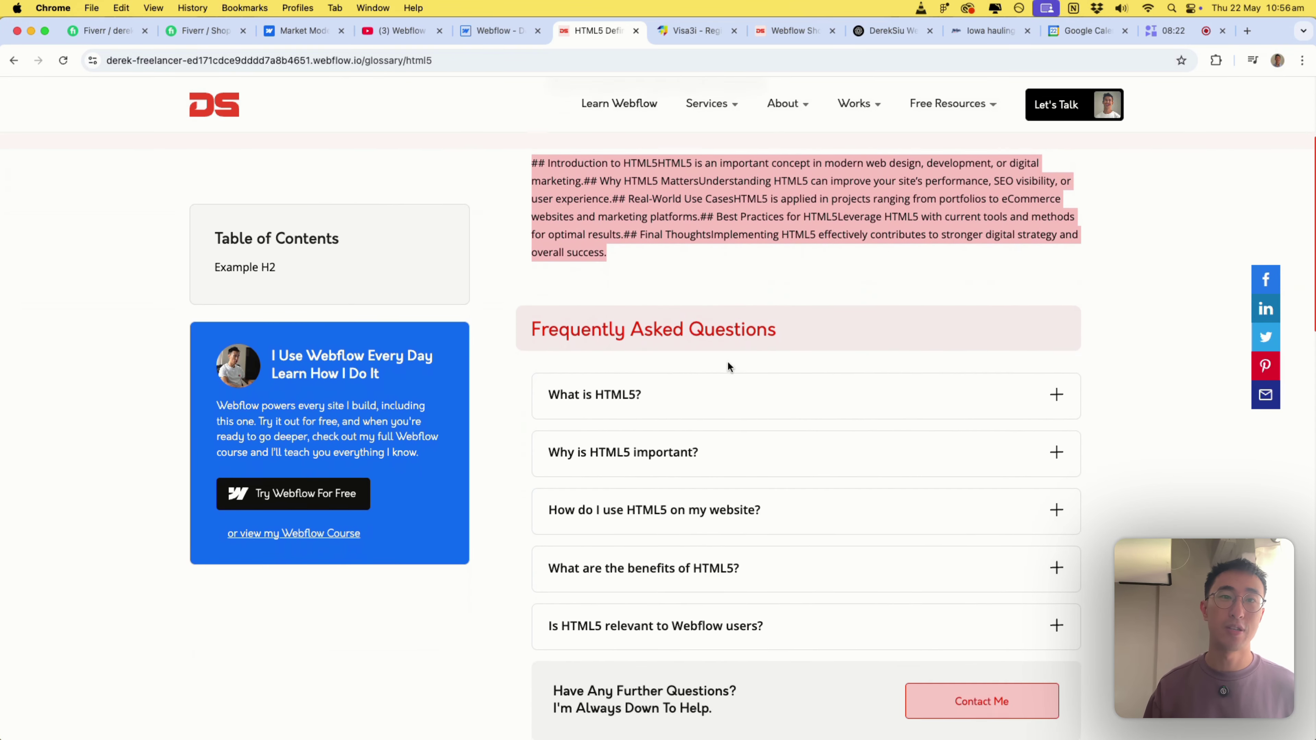
{"action": "scroll", "coordinate": [727, 365], "scroll_direction": "down", "scroll_amount": 1}
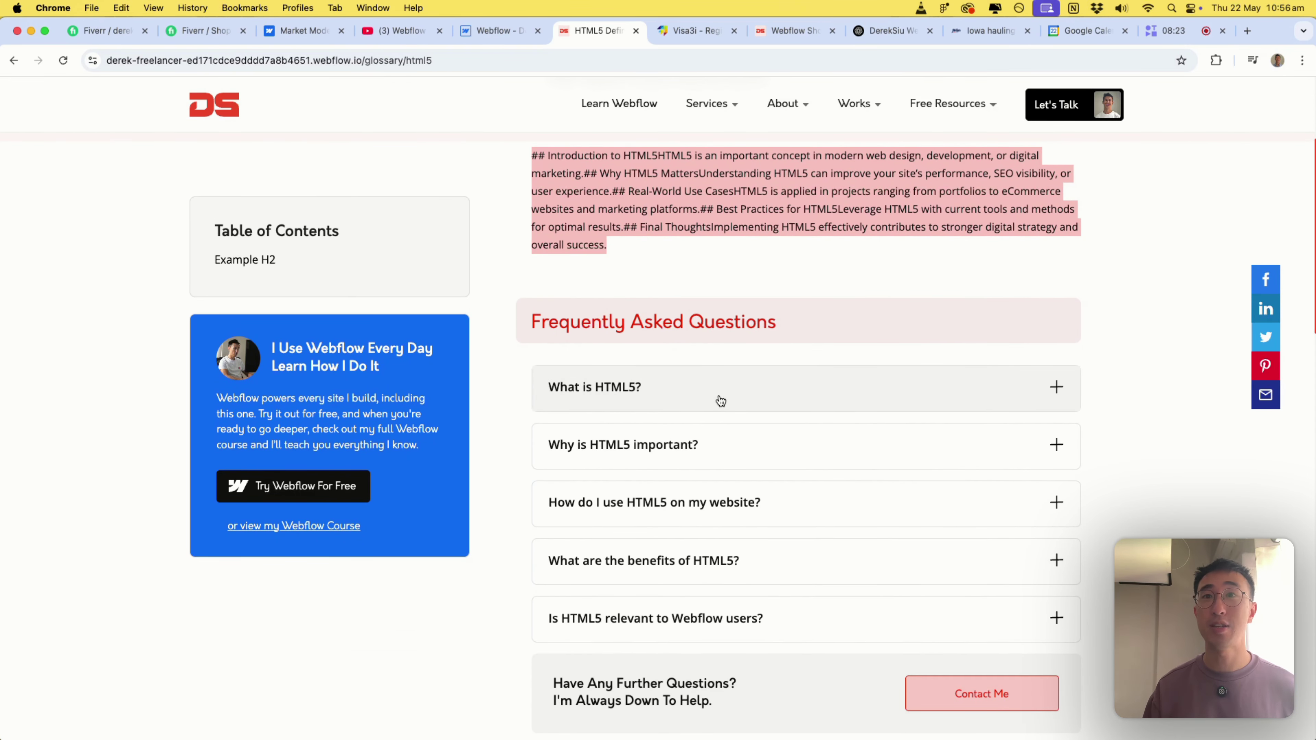
{"action": "left_click", "coordinate": [720, 400]}
{"action": "left_click", "coordinate": [719, 400]}
{"action": "scroll", "coordinate": [720, 400], "scroll_direction": "up", "scroll_amount": 3}
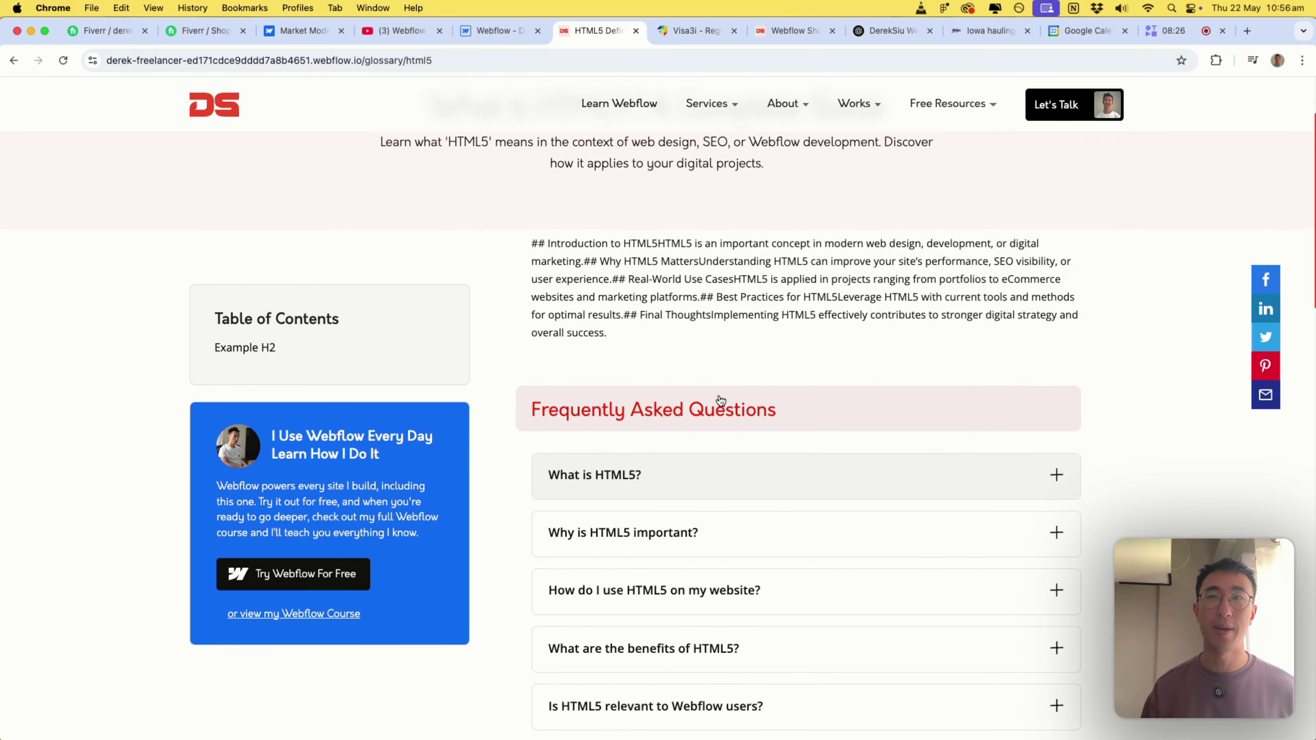
{"action": "scroll", "coordinate": [720, 400], "scroll_direction": "up", "scroll_amount": 4}
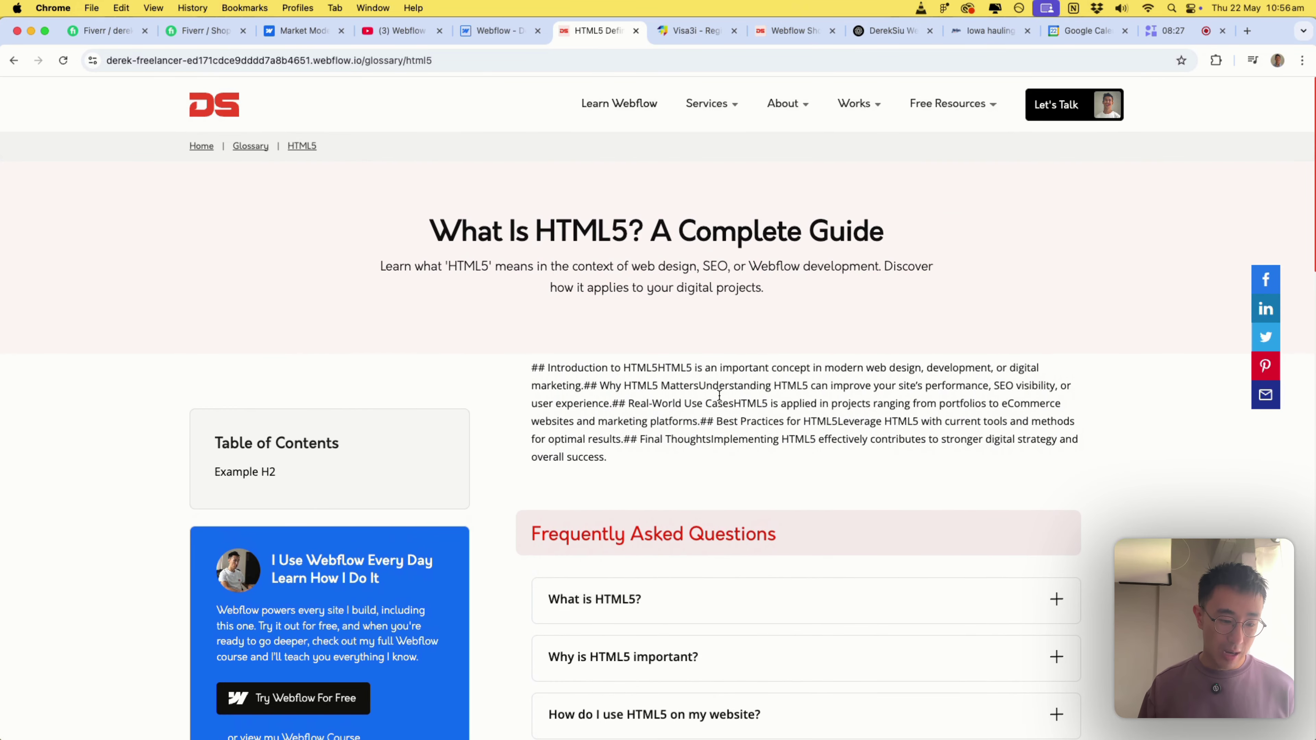
Check the FAQ answers to "What is HTML5?" and "Why is HTML5 important?", and highlight the entry's body text again
{"action": "scroll", "coordinate": [718, 395], "scroll_direction": "down", "scroll_amount": 4}
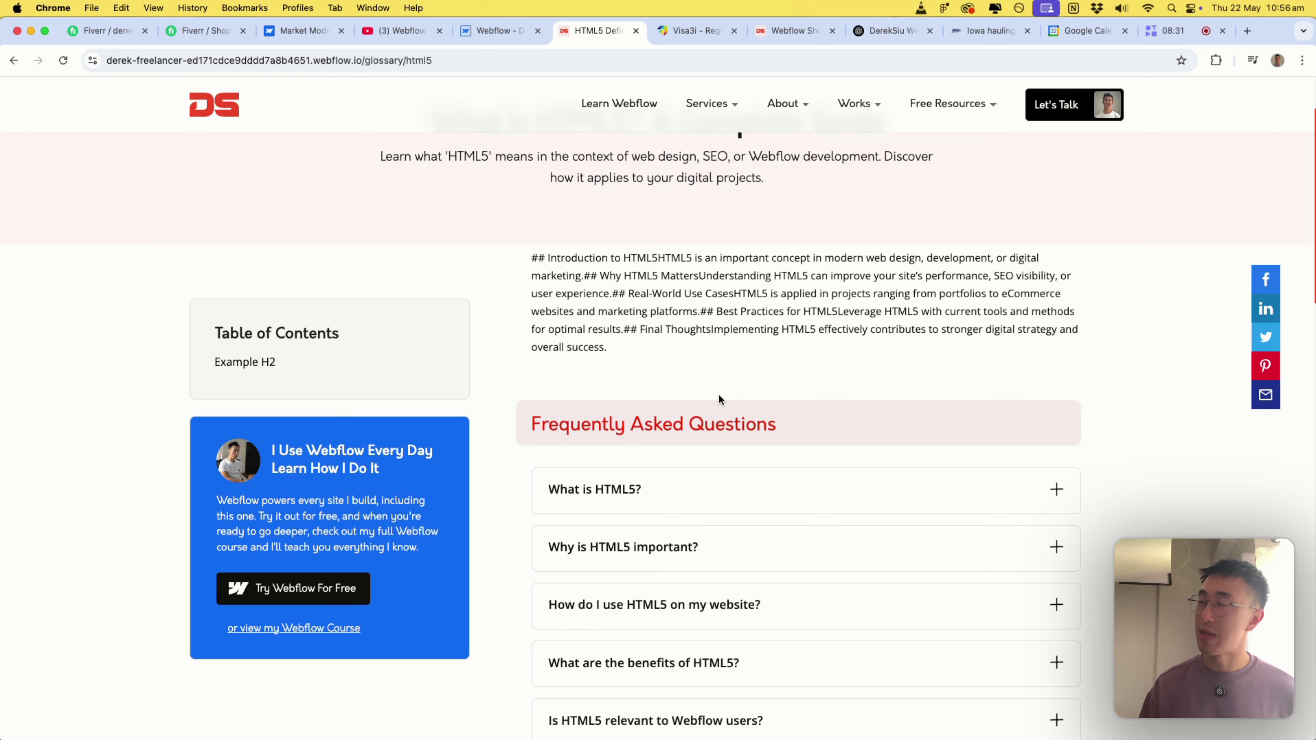
{"action": "scroll", "coordinate": [718, 399], "scroll_direction": "down", "scroll_amount": 3}
{"action": "left_click", "coordinate": [702, 419]}
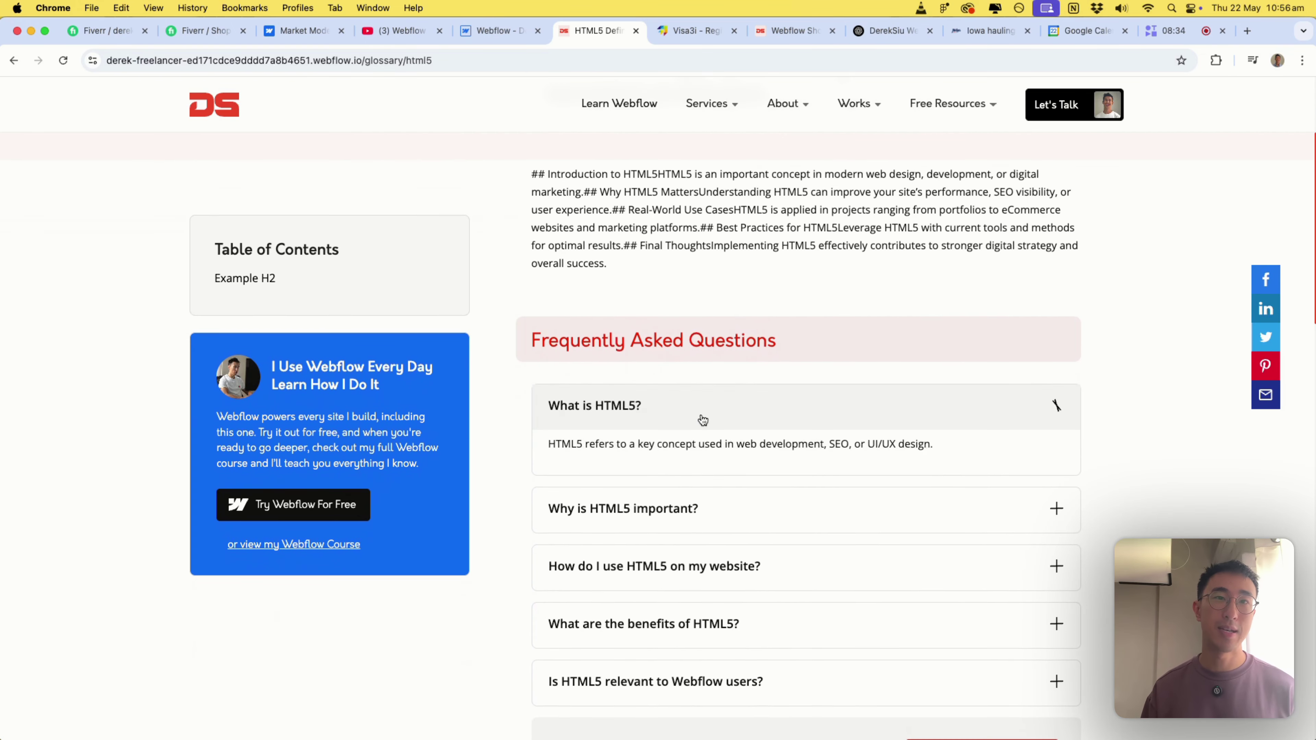
{"action": "left_click", "coordinate": [703, 418]}
{"action": "left_click", "coordinate": [706, 461]}
{"action": "left_click", "coordinate": [972, 462]}
{"action": "scroll", "coordinate": [670, 359], "scroll_direction": "up", "scroll_amount": 6}
{"action": "triple_click", "coordinate": [617, 419]}
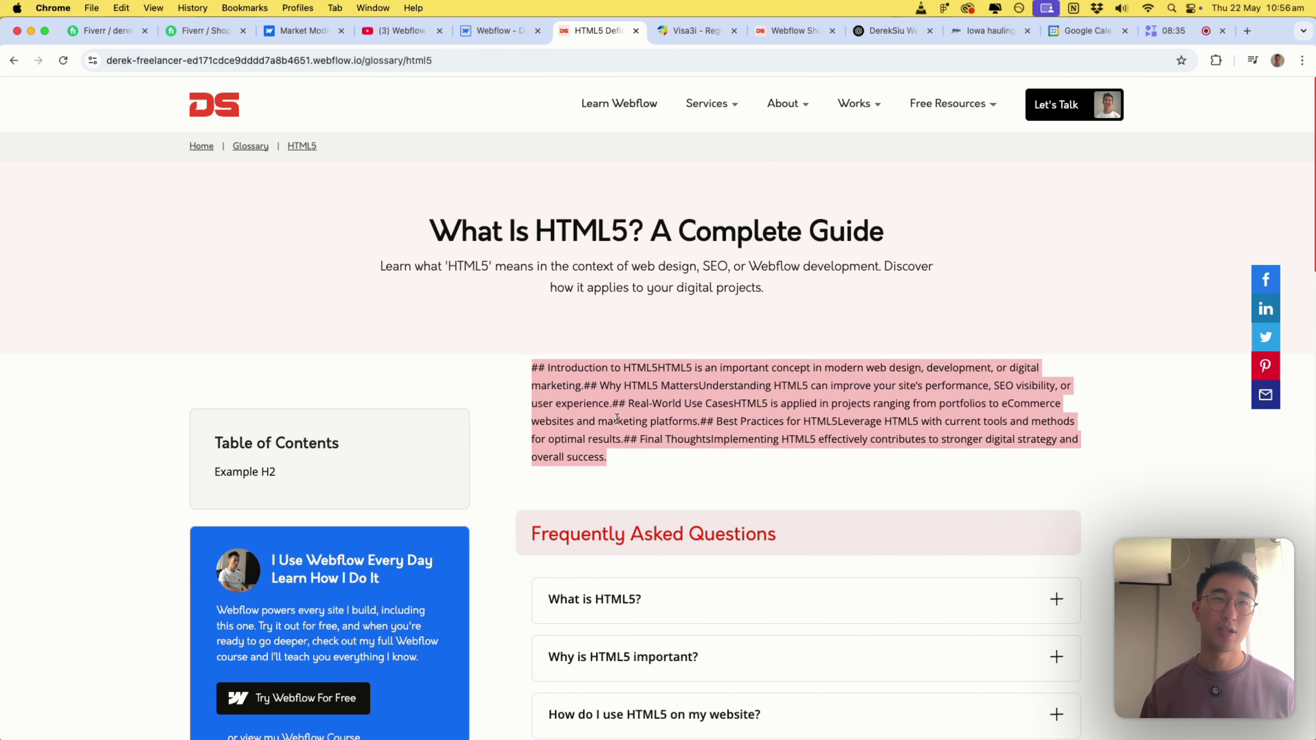